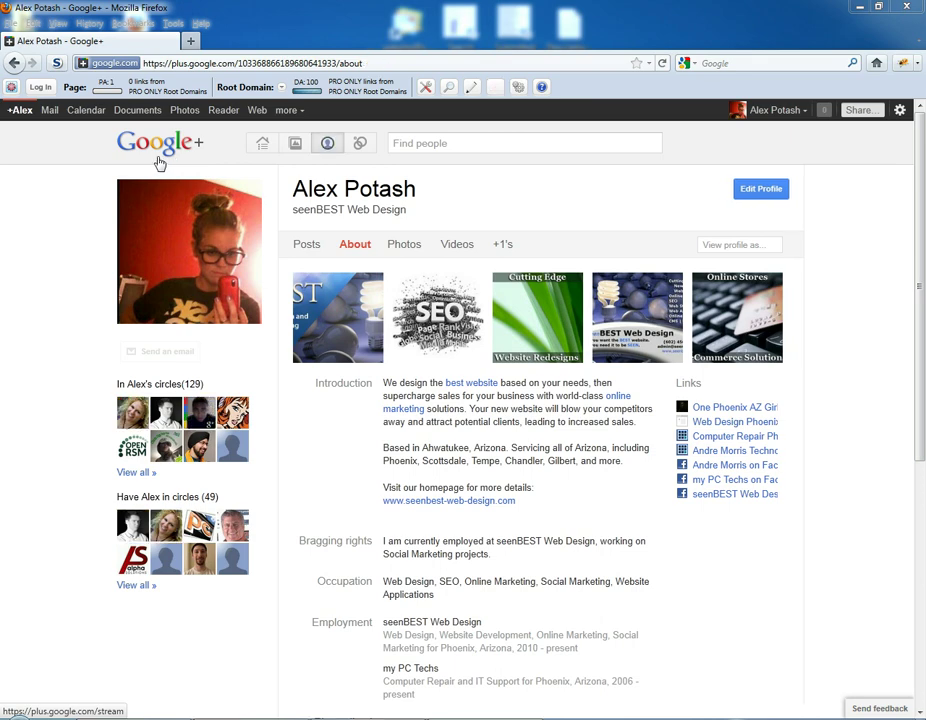
# Sign out of the current Google account and pick the second account's saved email.
pyautogui.click(800, 111)
pyautogui.click(733, 250)
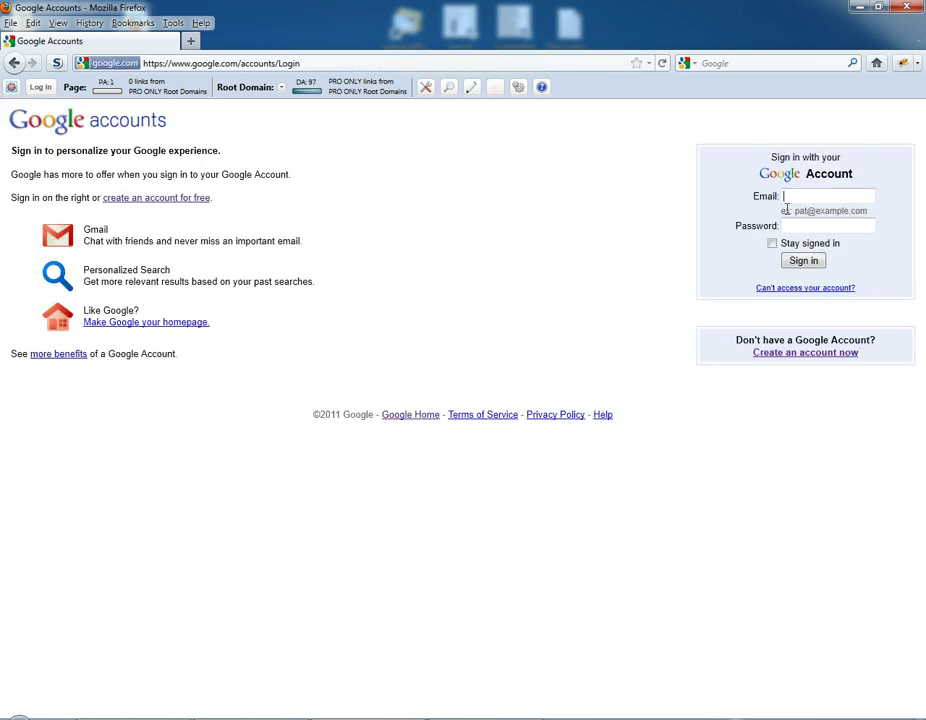
pyautogui.doubleClick(794, 198)
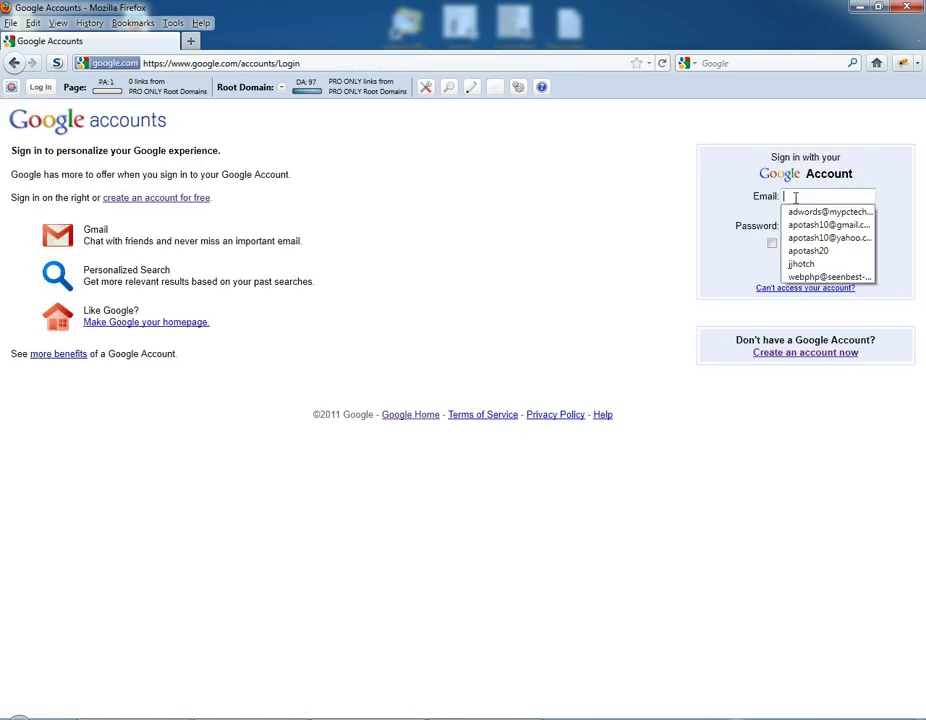
pyautogui.click(803, 250)
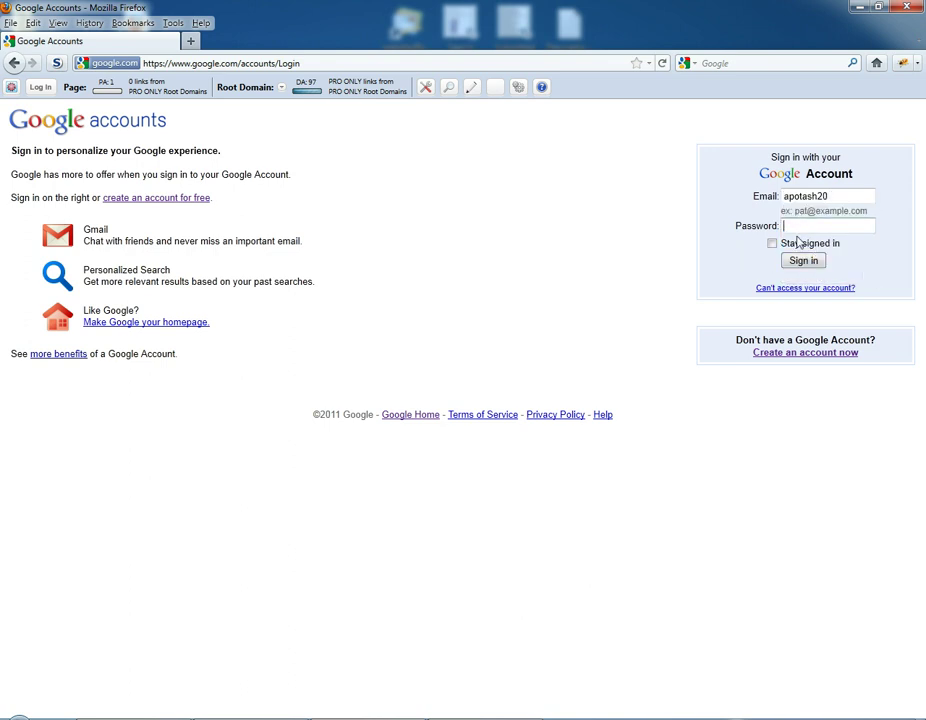
pyautogui.click(804, 226)
# Enter the account password, retrying after a rejected attempt, to reach My Account.
pyautogui.write('••••••••')
pyautogui.click(803, 261)
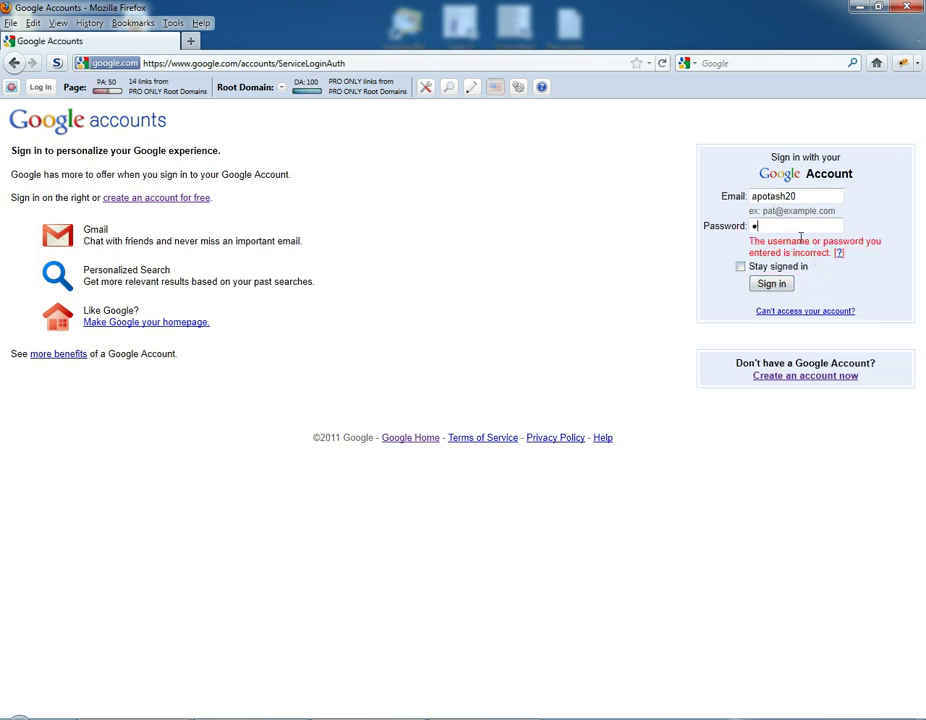
pyautogui.write('••••••••••••')
pyautogui.click(784, 286)
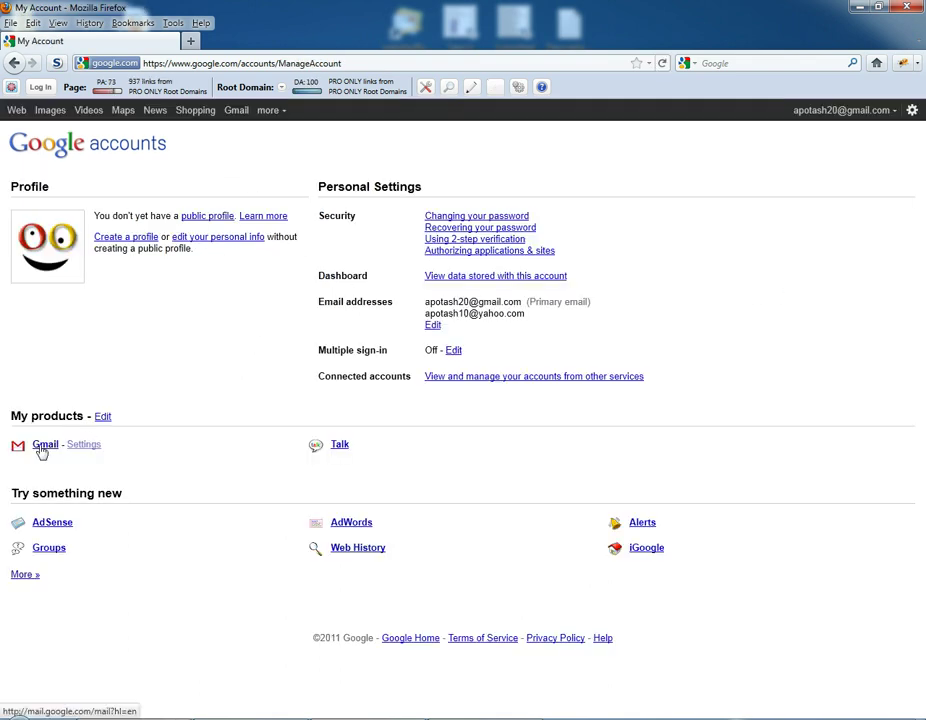
# Open the Google+ invitation email in Gmail and follow its 'Learn more about Google+' link.
pyautogui.click(20, 447)
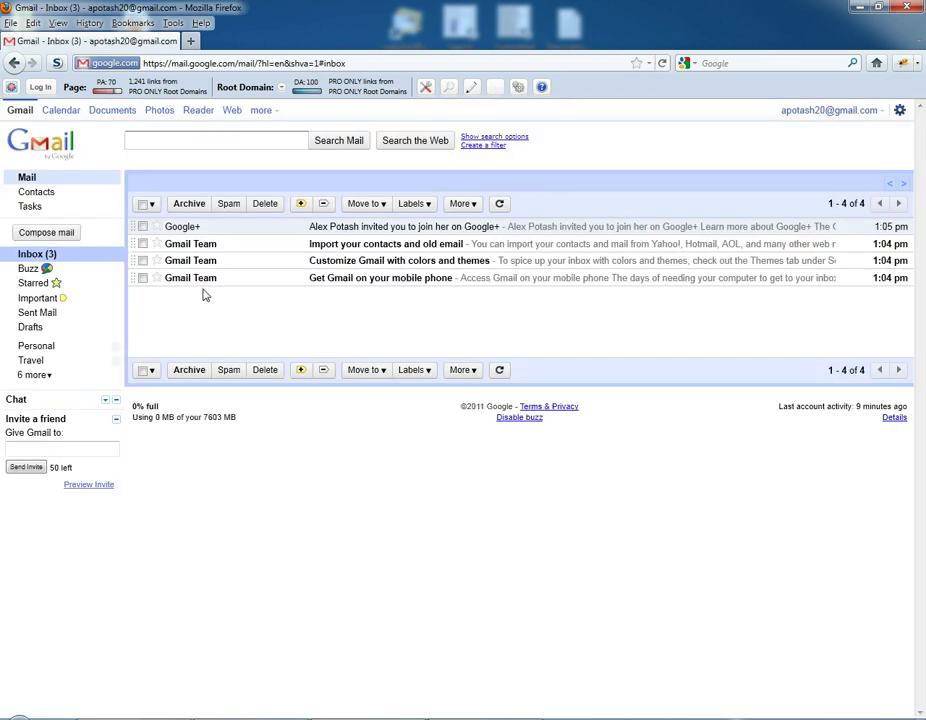
pyautogui.click(365, 232)
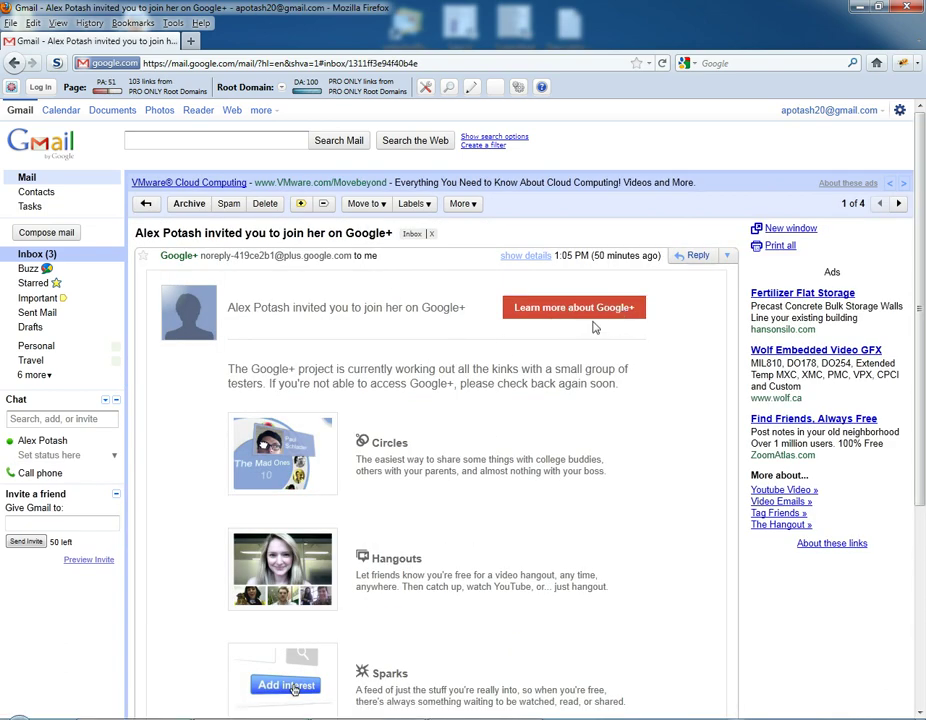
pyautogui.click(525, 319)
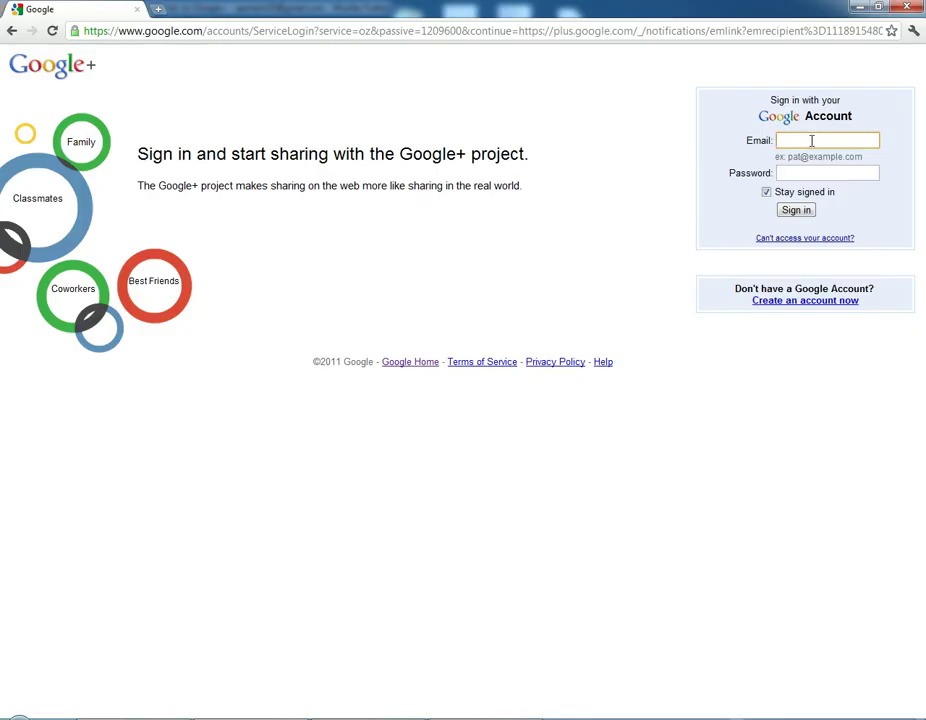
# Sign in to Google+ with the invited account's username and password.
pyautogui.press('Tab')
pyautogui.write('************')
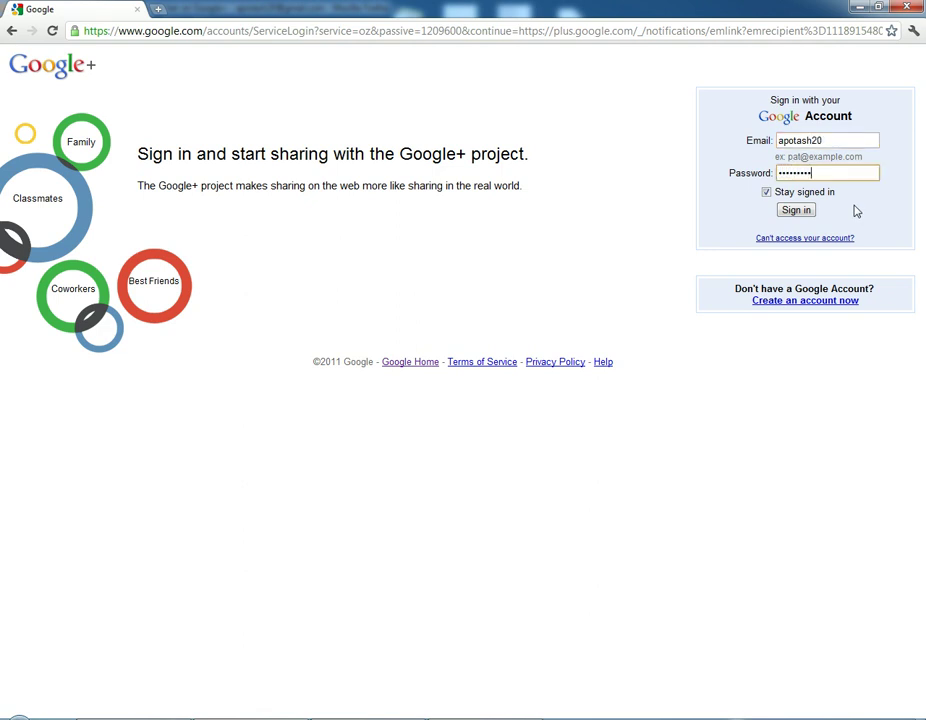
pyautogui.click(807, 213)
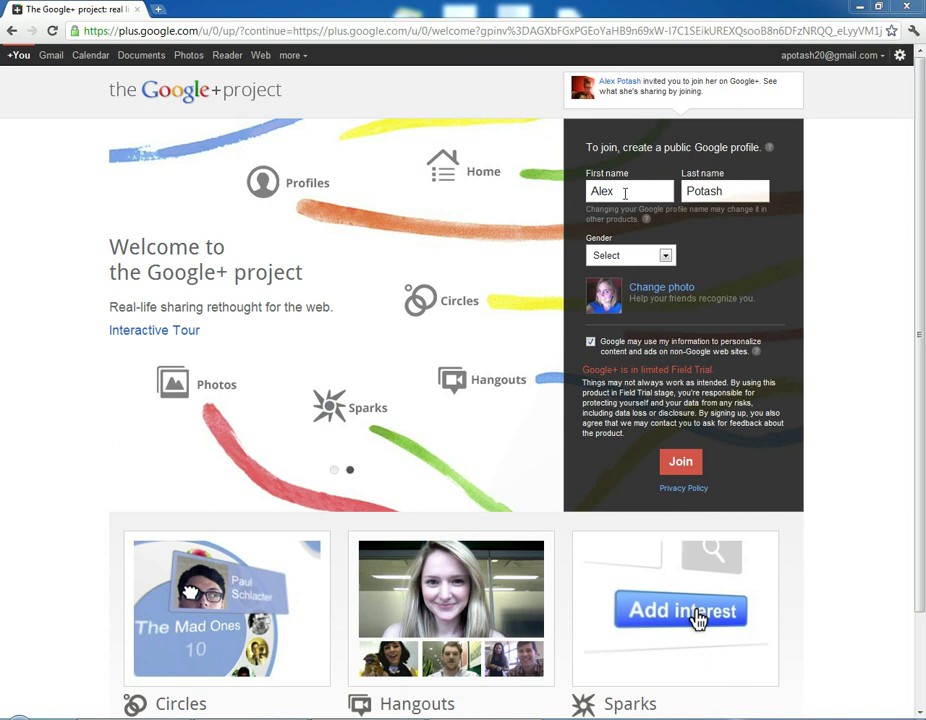
# Set gender to Female and upload the first jpg file as the new profile photo.
pyautogui.click(640, 256)
pyautogui.click(626, 298)
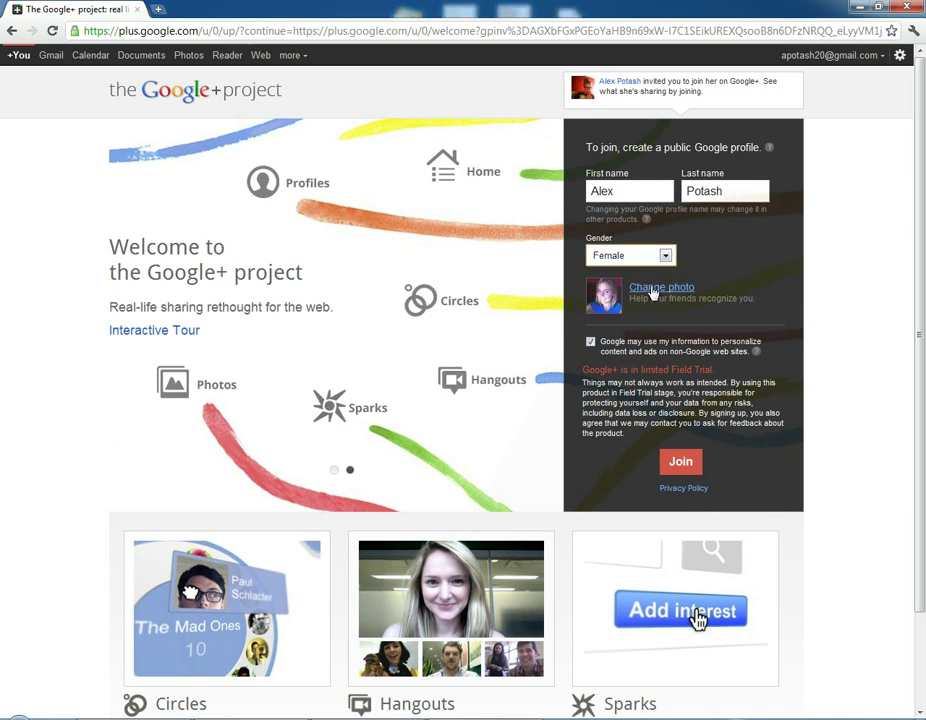
pyautogui.click(655, 288)
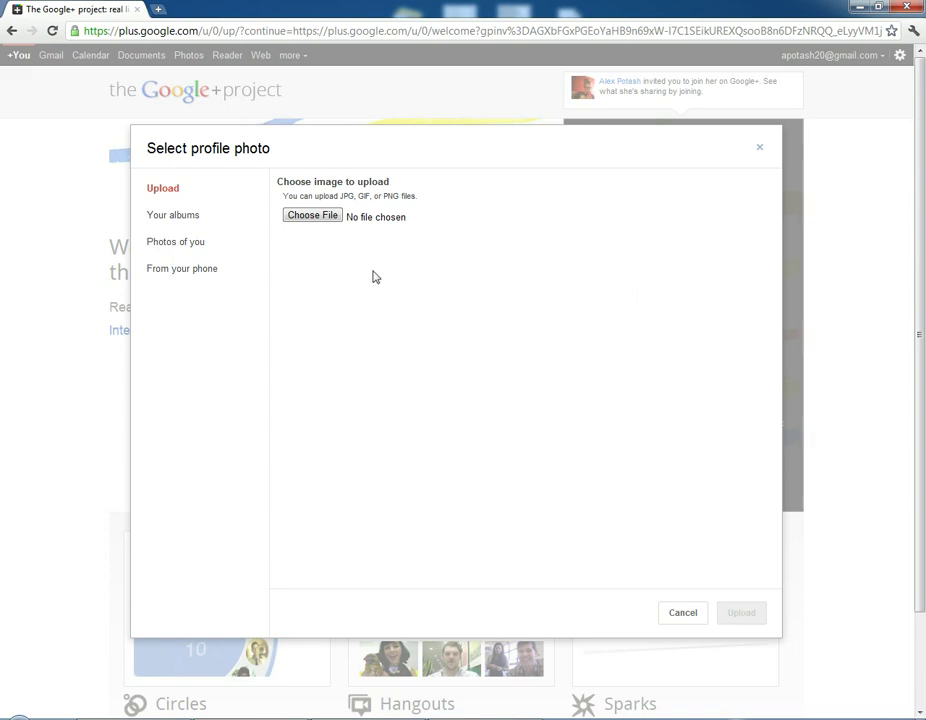
pyautogui.click(324, 218)
pyautogui.click(232, 108)
pyautogui.click(336, 348)
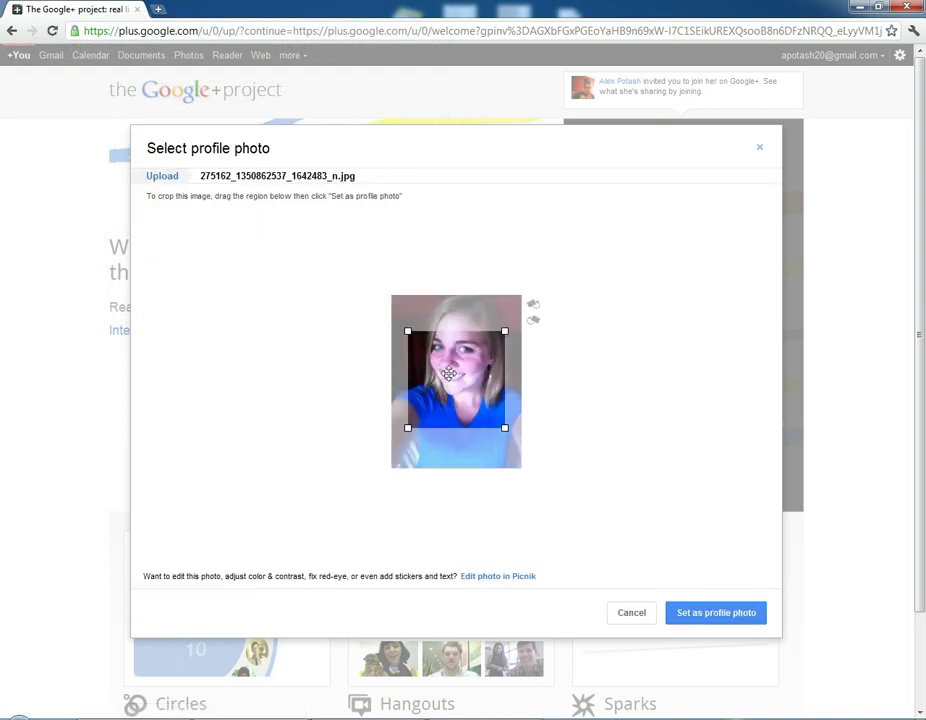
# Crop the photo around the face, set it as profile picture, and join Google+.
pyautogui.moveTo(448, 372); pyautogui.dragTo(455, 336)
pyautogui.moveTo(413, 399); pyautogui.dragTo(372, 430)
pyautogui.moveTo(508, 415); pyautogui.dragTo(522, 428)
pyautogui.click(713, 622)
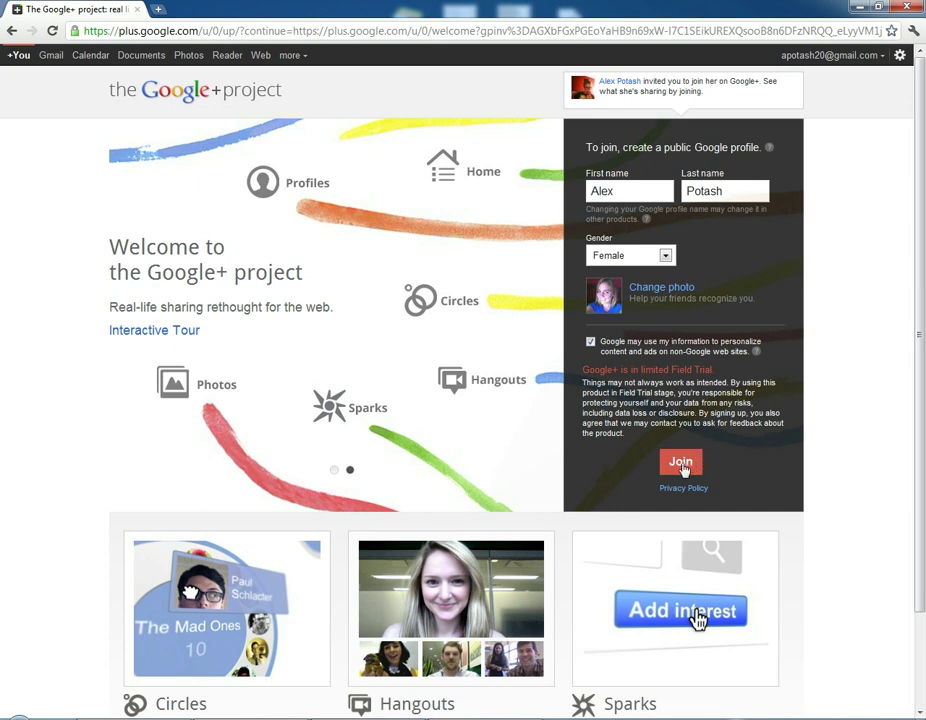
pyautogui.click(681, 463)
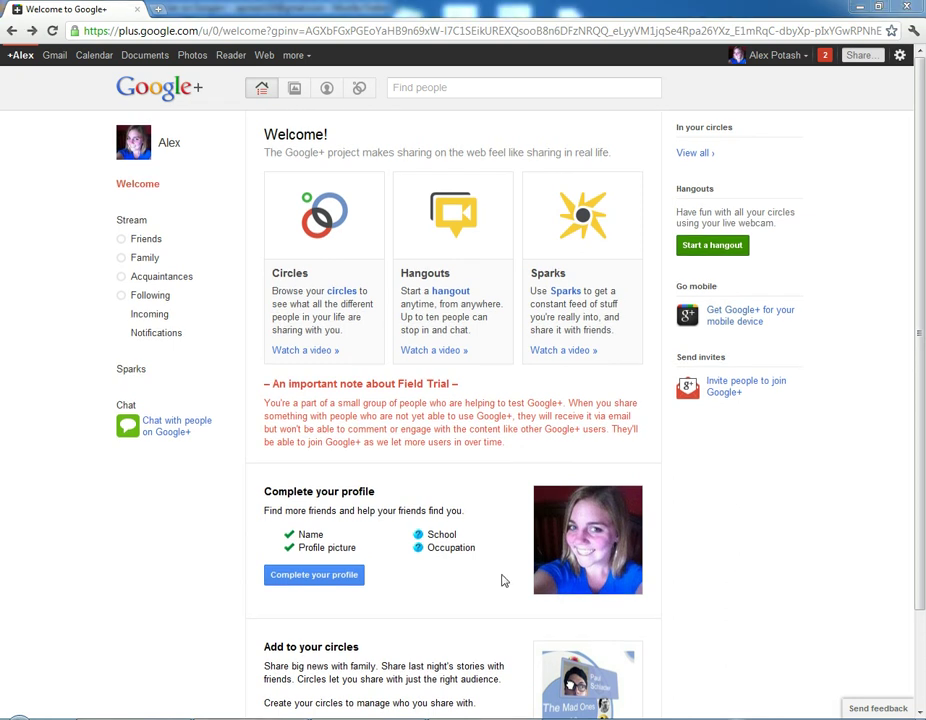
# Choose 'Complete your profile', then 'Continue to my profile' to save it without extra details.
pyautogui.click(325, 583)
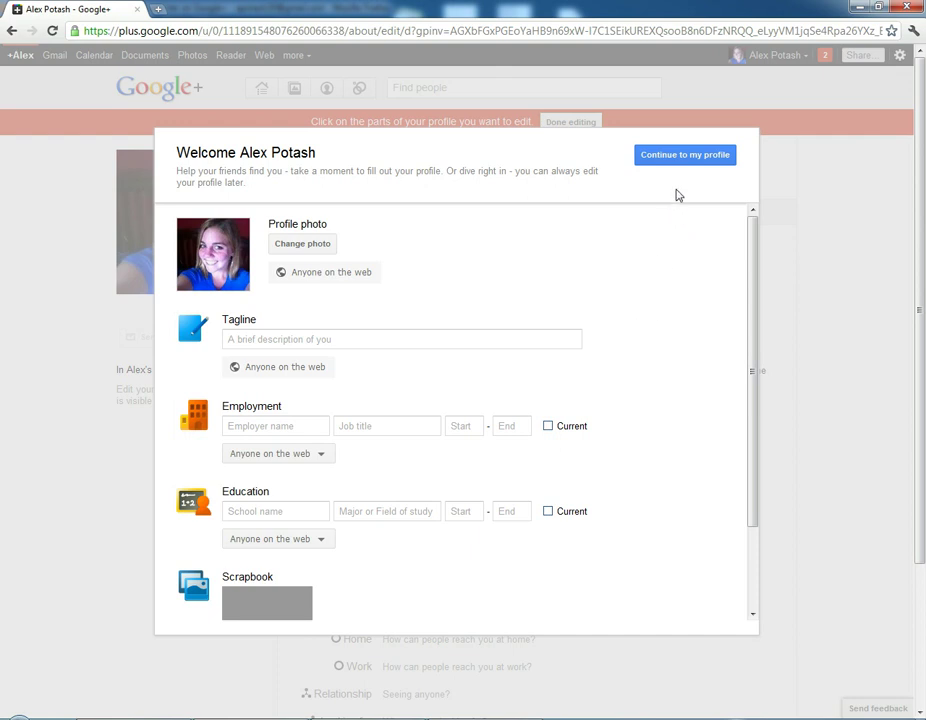
pyautogui.click(697, 158)
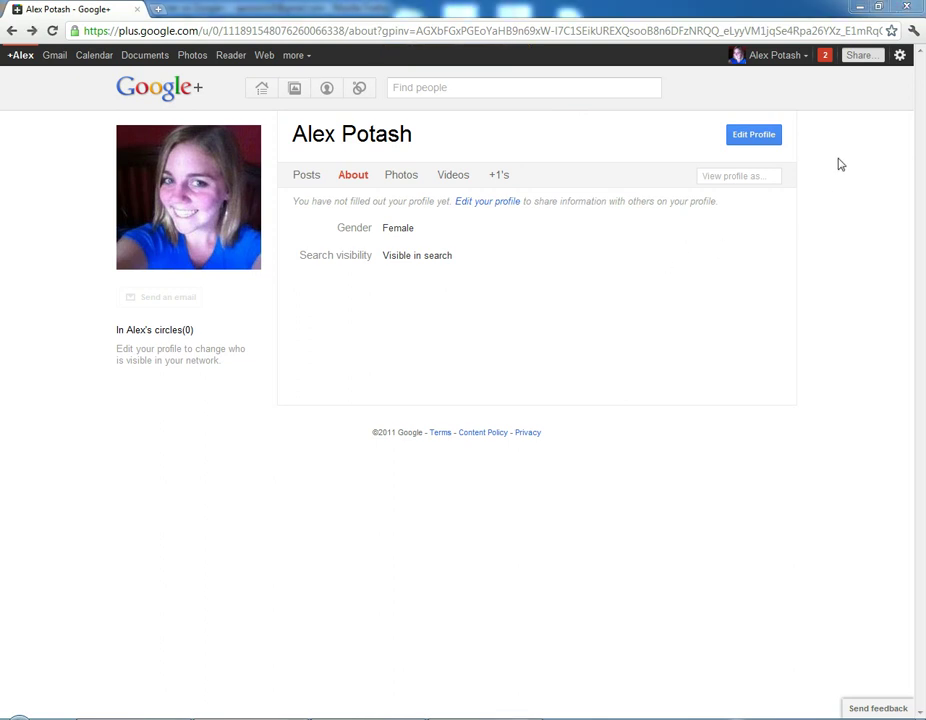
pyautogui.click(752, 135)
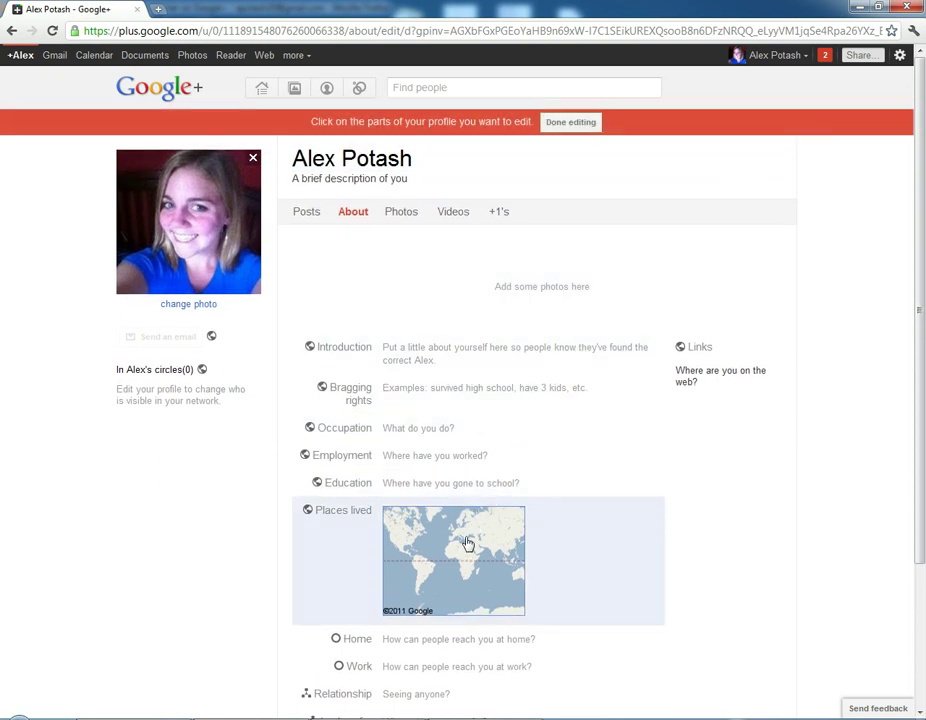
pyautogui.scroll(-2, 467, 543)
pyautogui.scroll(2, 467, 543)
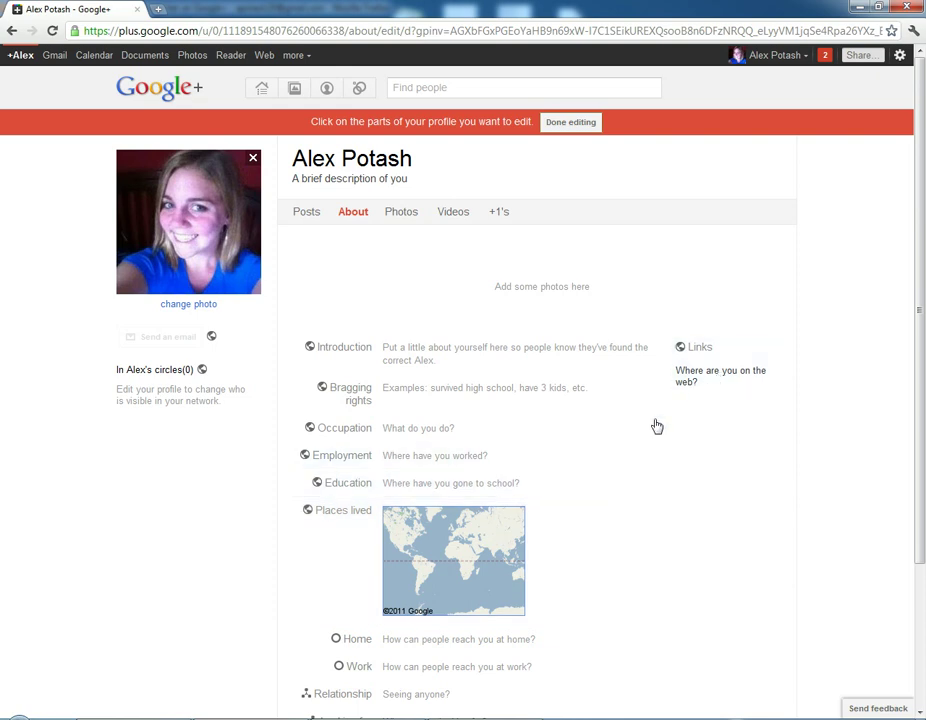
pyautogui.scroll(-2, 558, 548)
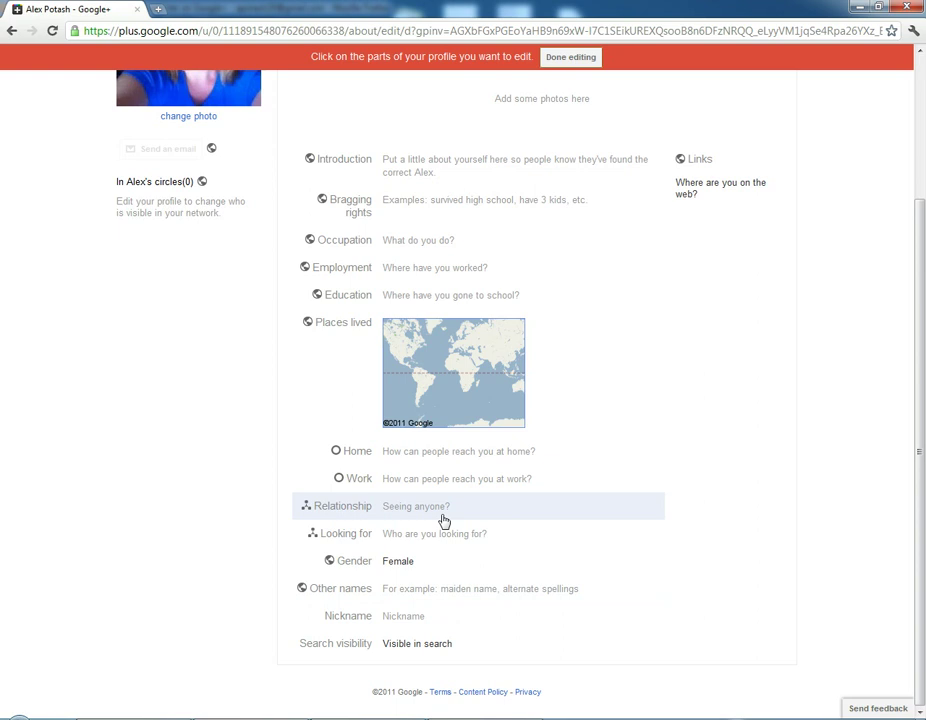
pyautogui.scroll(2, 640, 515)
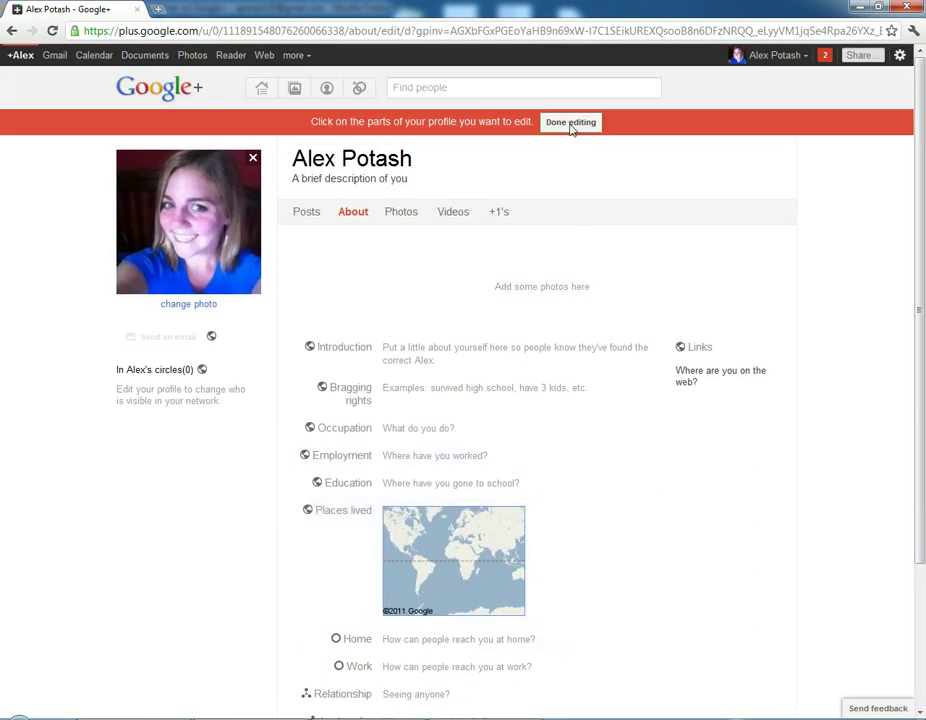
pyautogui.click(571, 124)
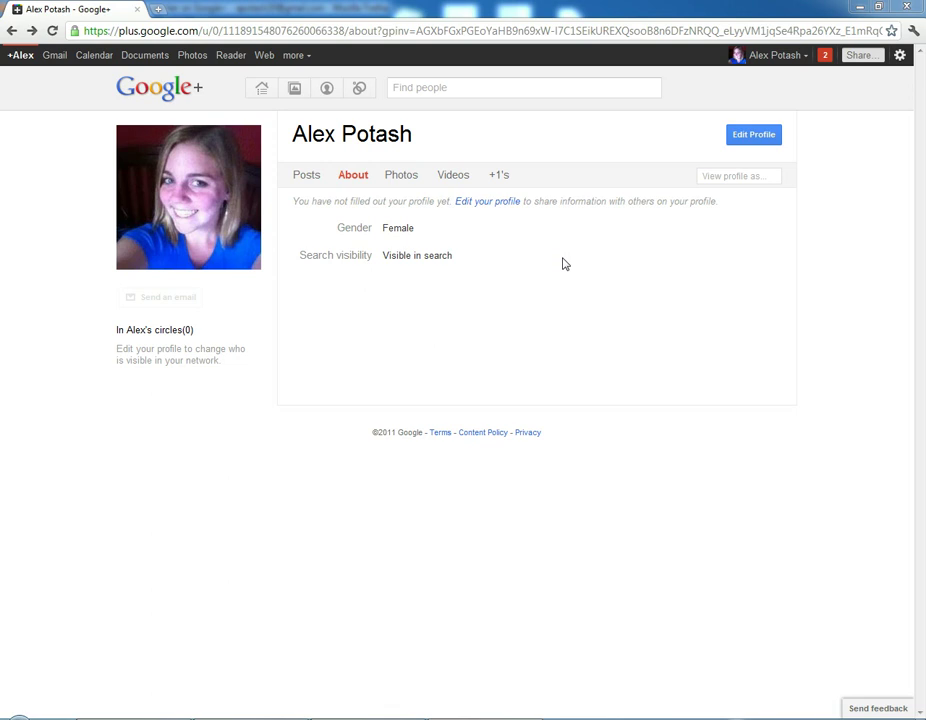
# Open the 'Invite people to join Google+' form from the Stream, then switch to Yahoo Mail.
pyautogui.click(258, 94)
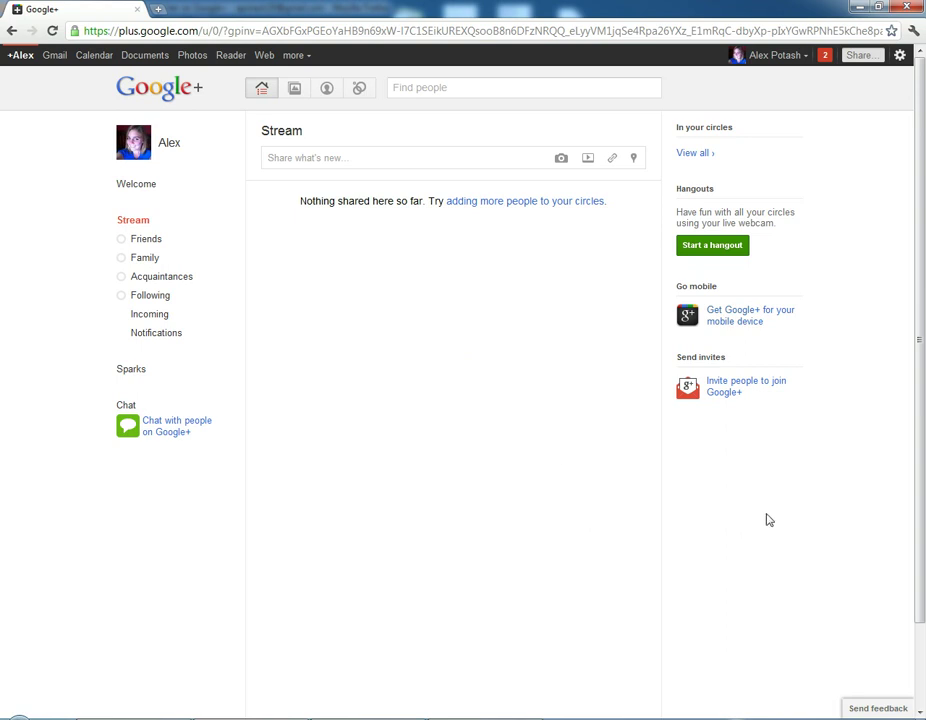
pyautogui.click(728, 388)
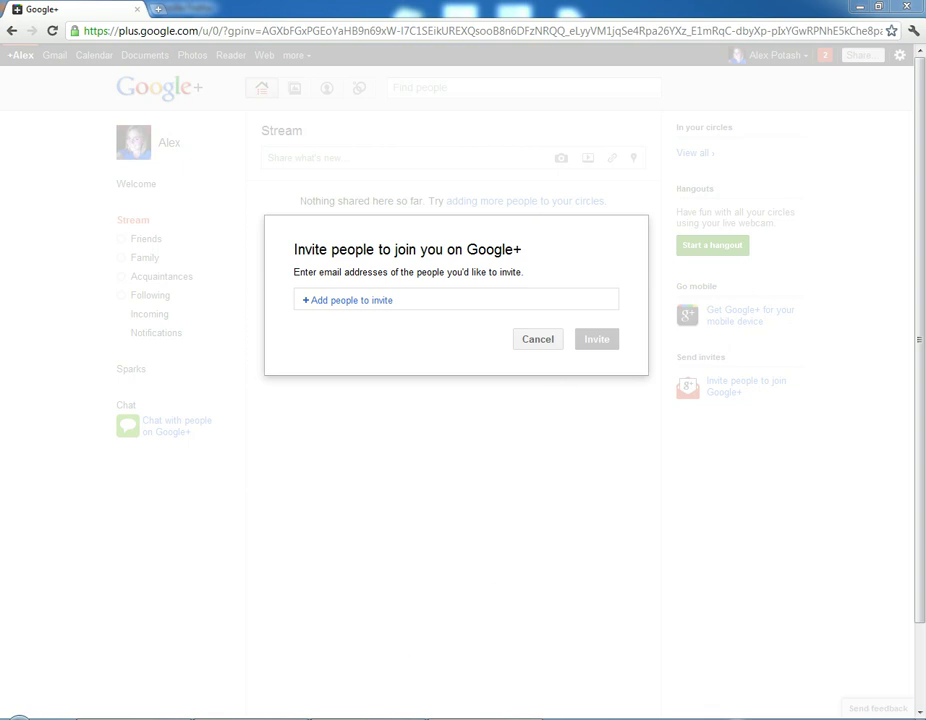
pyautogui.click(378, 627)
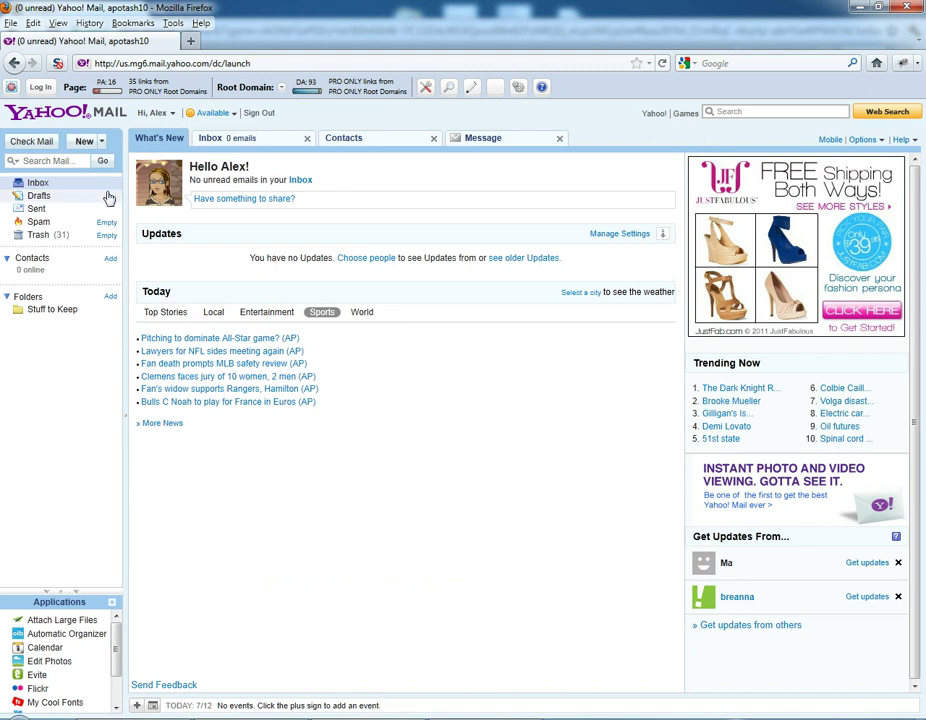
# Open a contact in Yahoo Mail Contacts and copy that contact's e-mail address.
pyautogui.click(38, 265)
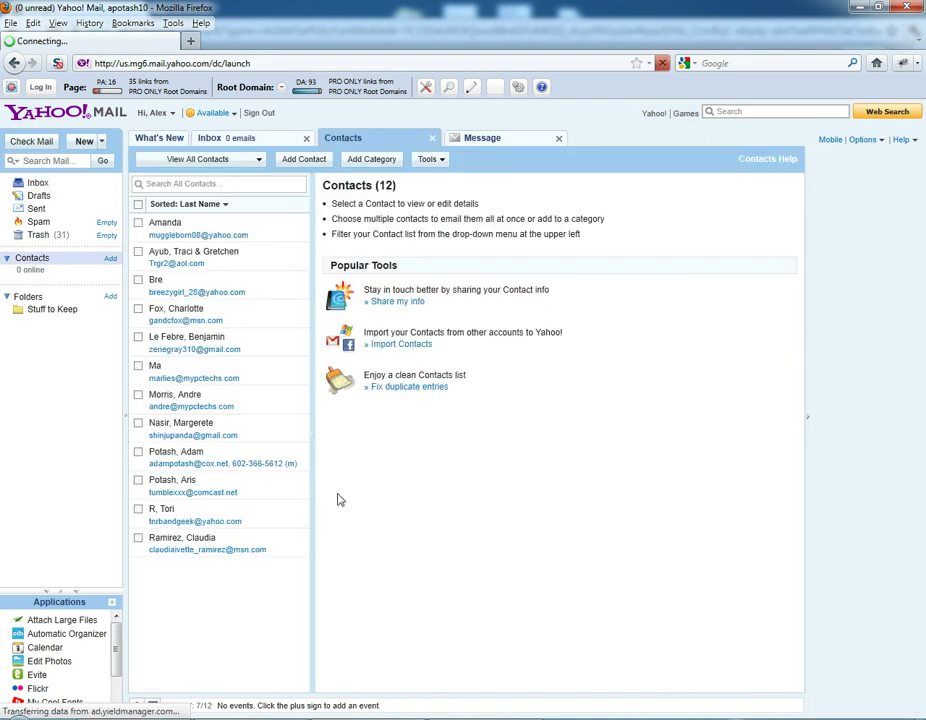
pyautogui.click(188, 542)
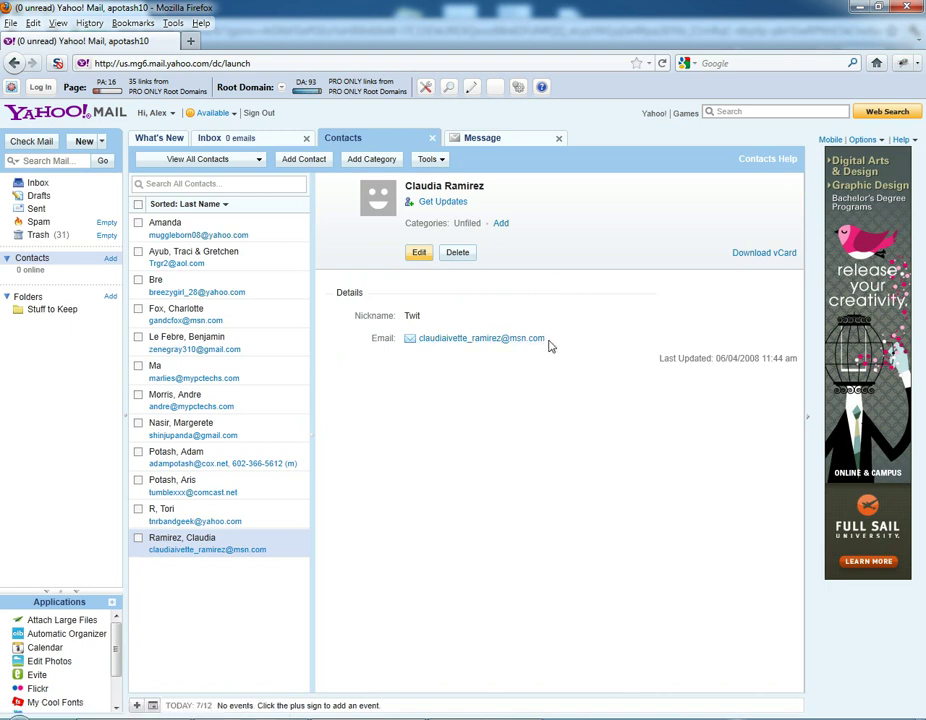
pyautogui.moveTo(548, 345); pyautogui.dragTo(422, 349)
pyautogui.rightClick(496, 344)
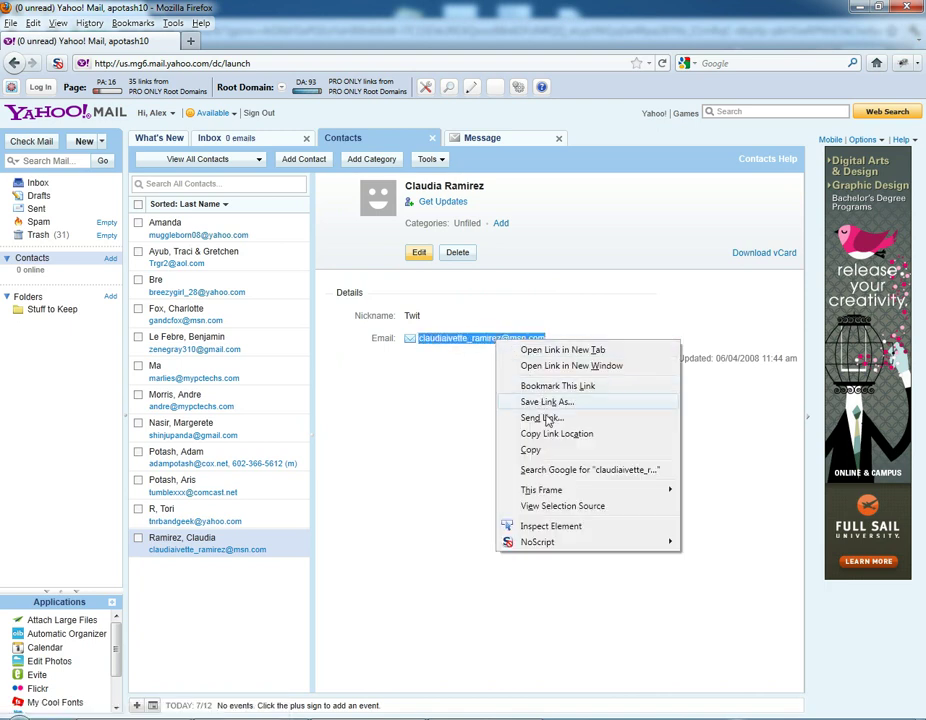
pyautogui.click(531, 450)
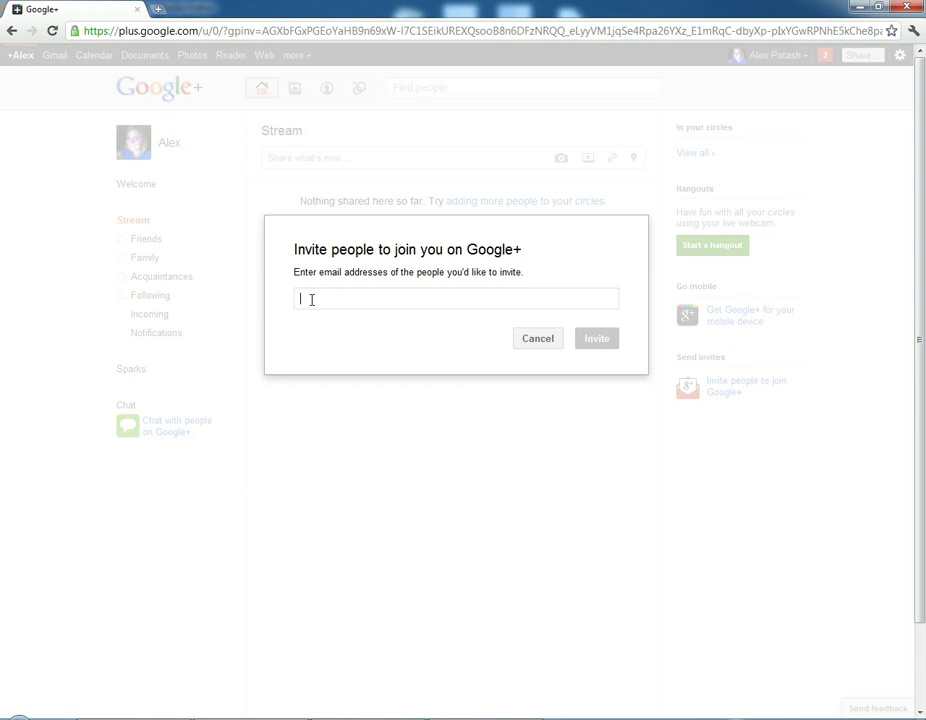
# Paste the first contact's address into the Google+ invite field and confirm it as an invitee.
pyautogui.rightClick(311, 300)
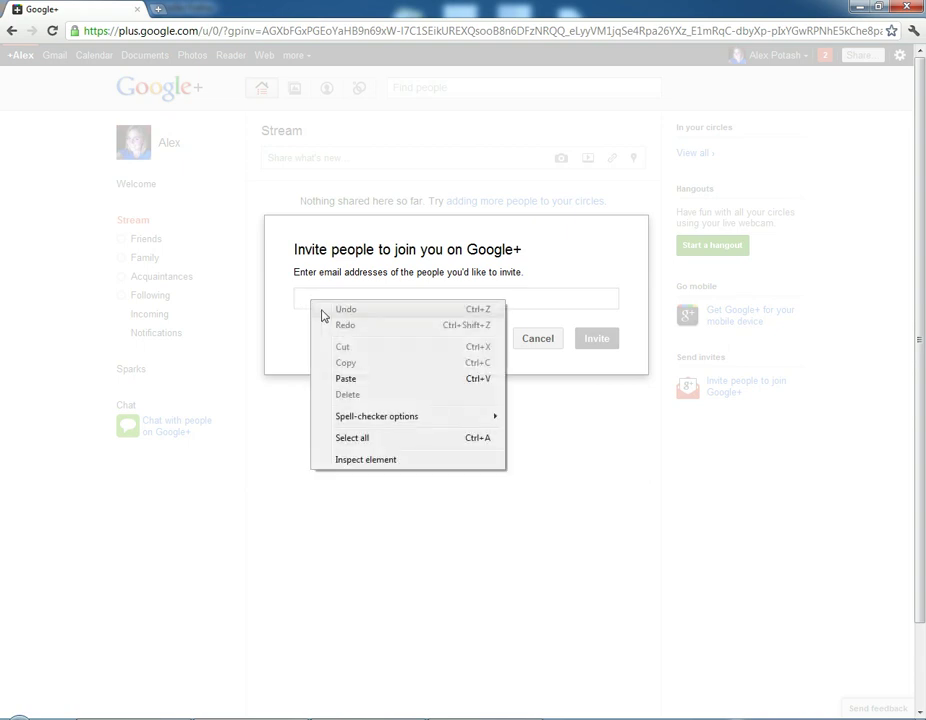
pyautogui.click(368, 384)
pyautogui.press('Return')
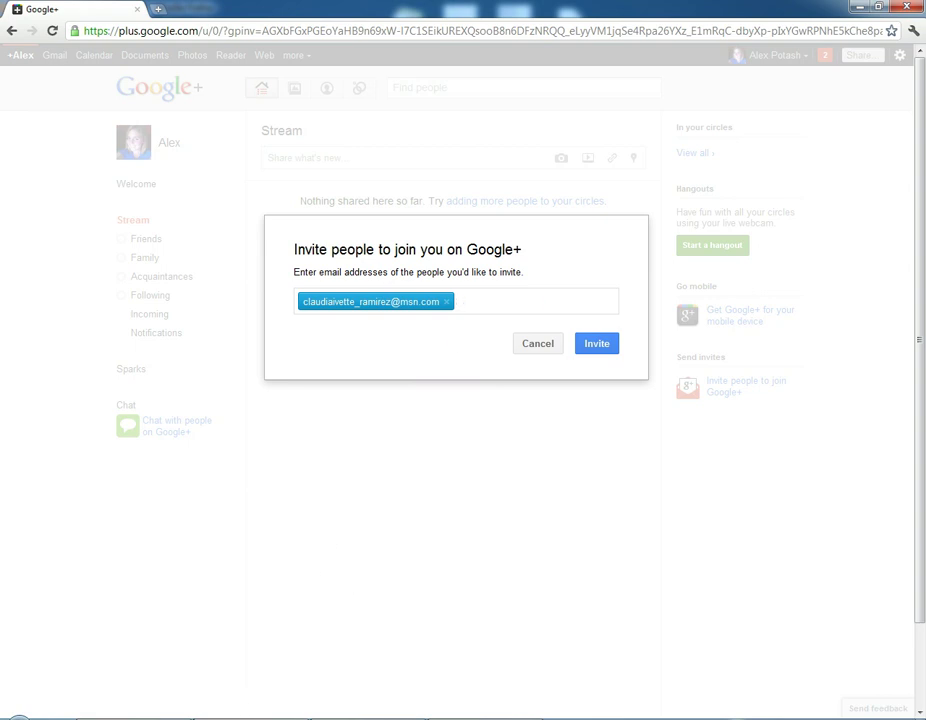
# Open the second Yahoo contact's details and select their full e-mail address.
pyautogui.click(243, 711)
pyautogui.click(185, 517)
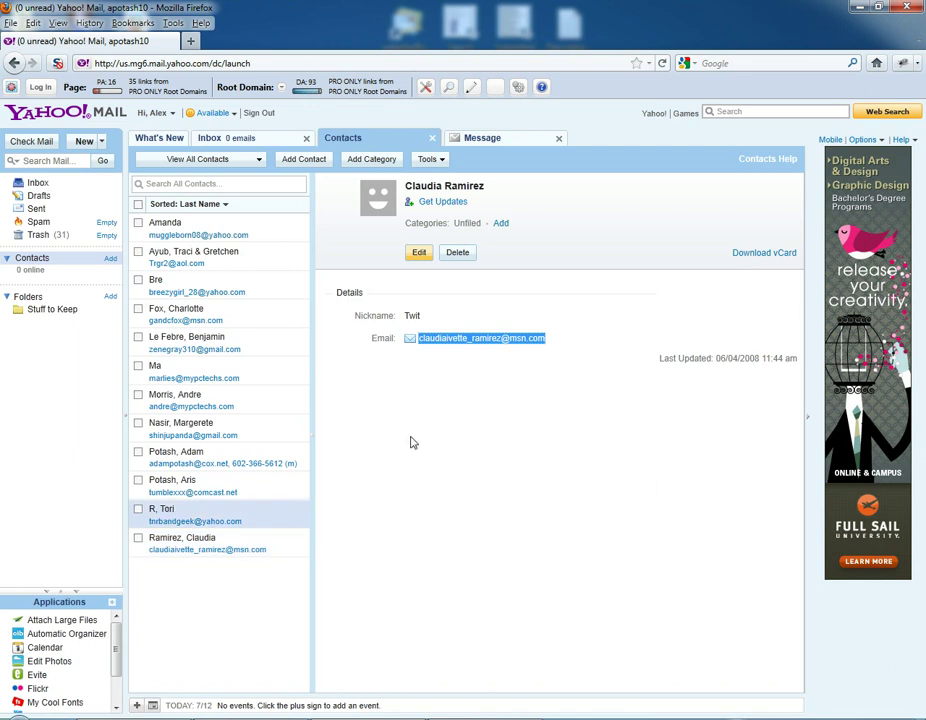
pyautogui.moveTo(521, 320); pyautogui.dragTo(436, 326)
pyautogui.click(422, 327)
pyautogui.tripleClick(420, 326)
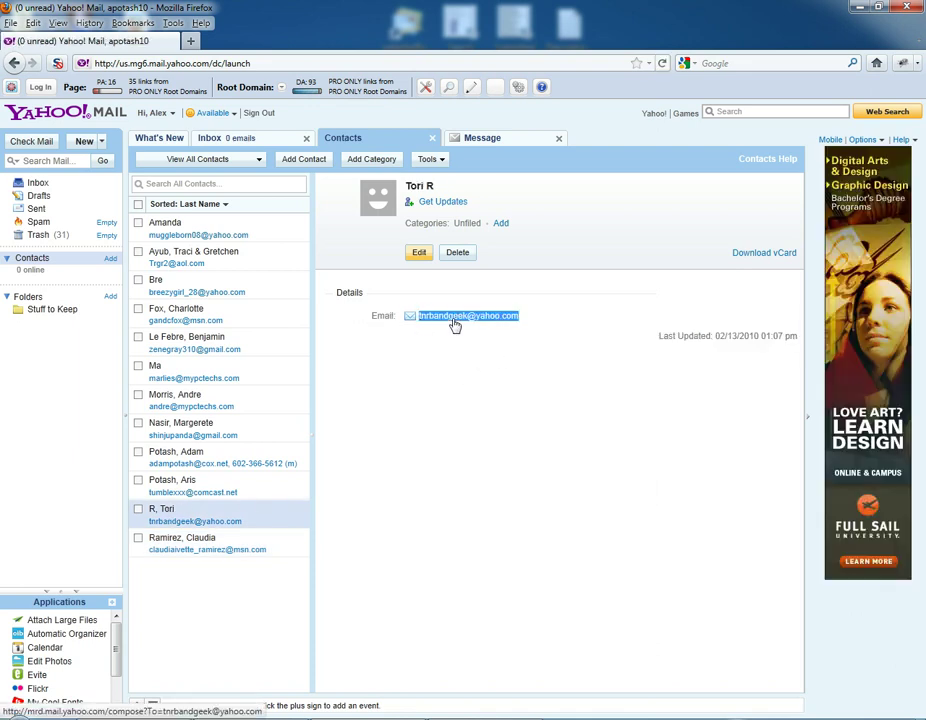
pyautogui.rightClick(461, 321)
# Copy the second contact's address and paste it into Google+ as the second invitee.
pyautogui.click(520, 431)
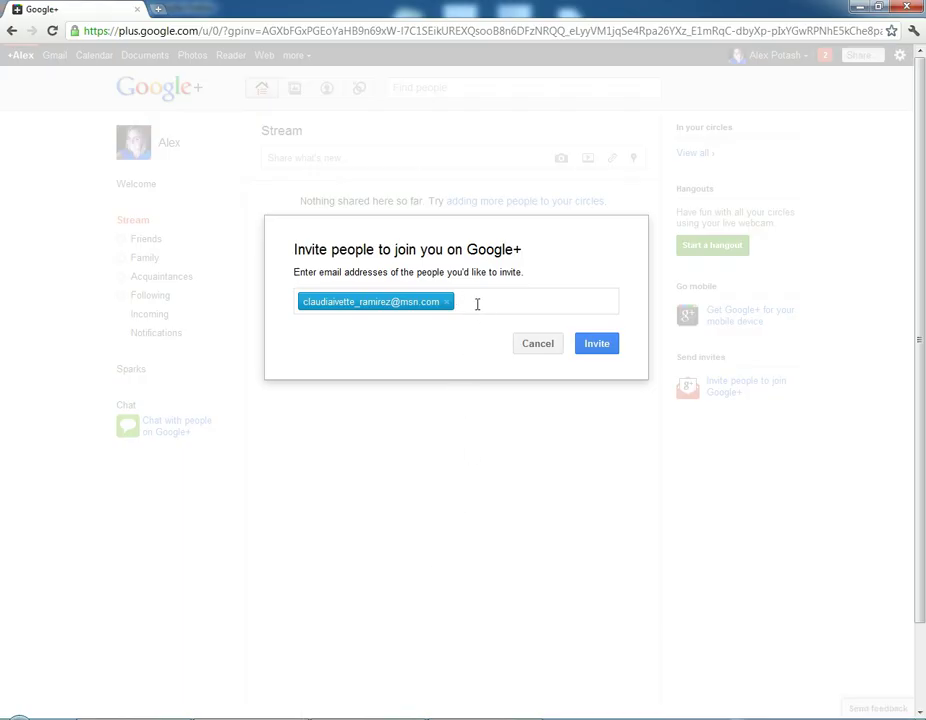
pyautogui.rightClick(478, 304)
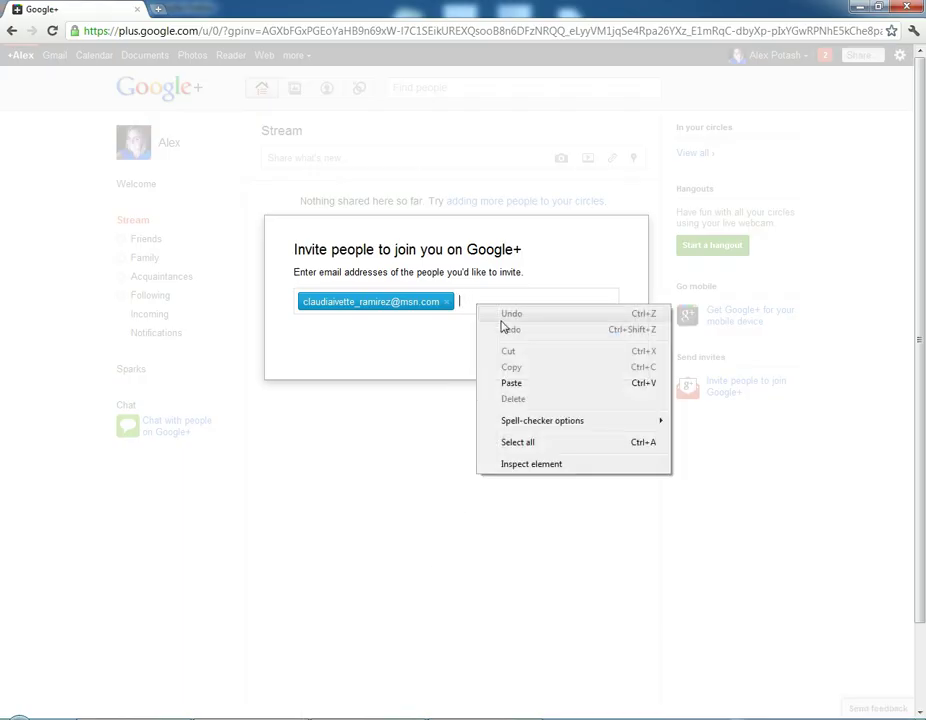
pyautogui.click(544, 385)
pyautogui.press('Return')
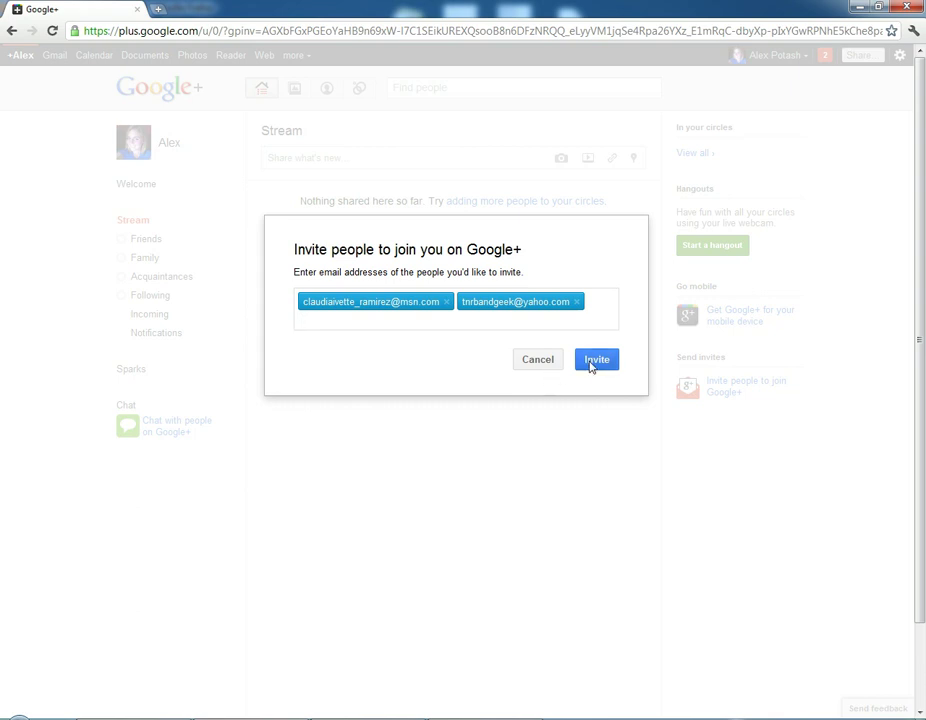
# Send both invitations and add each invited person to the Friends circle.
pyautogui.click(590, 366)
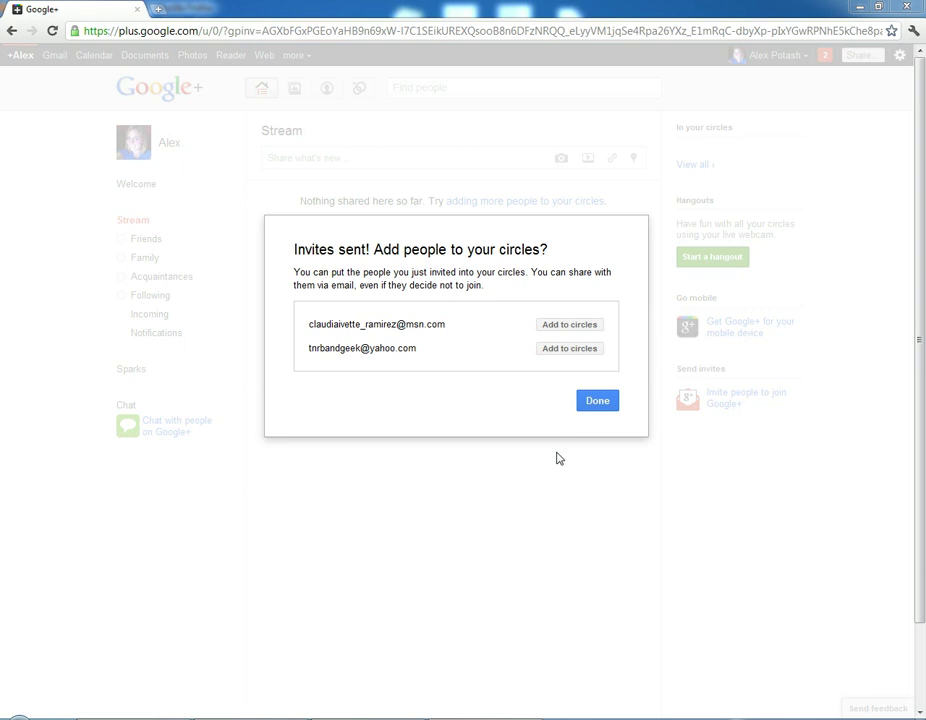
pyautogui.click(570, 326)
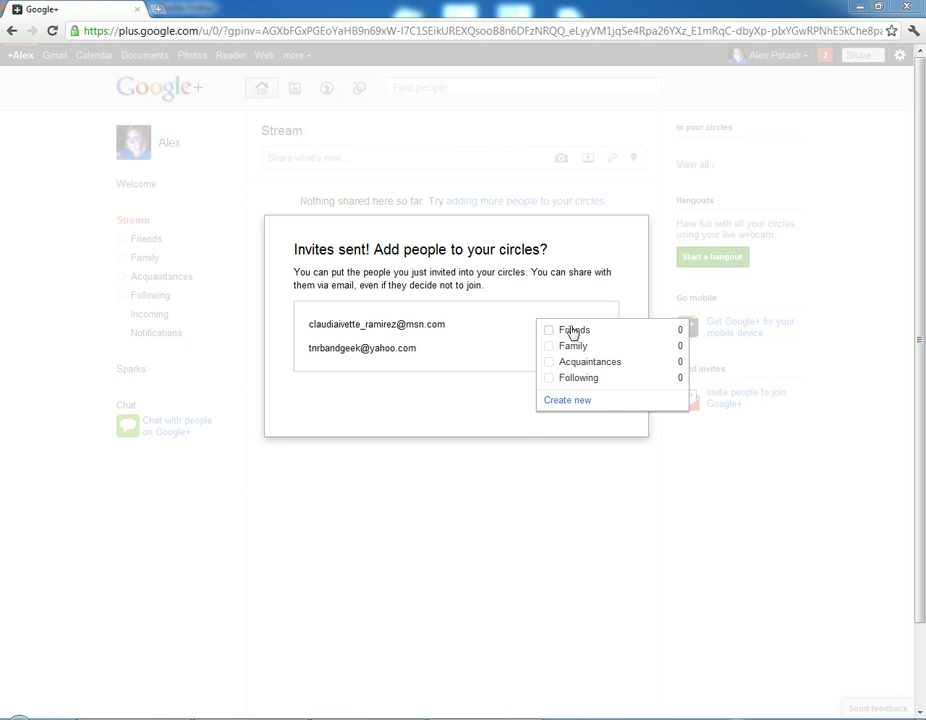
pyautogui.click(549, 332)
pyautogui.click(579, 352)
pyautogui.click(549, 355)
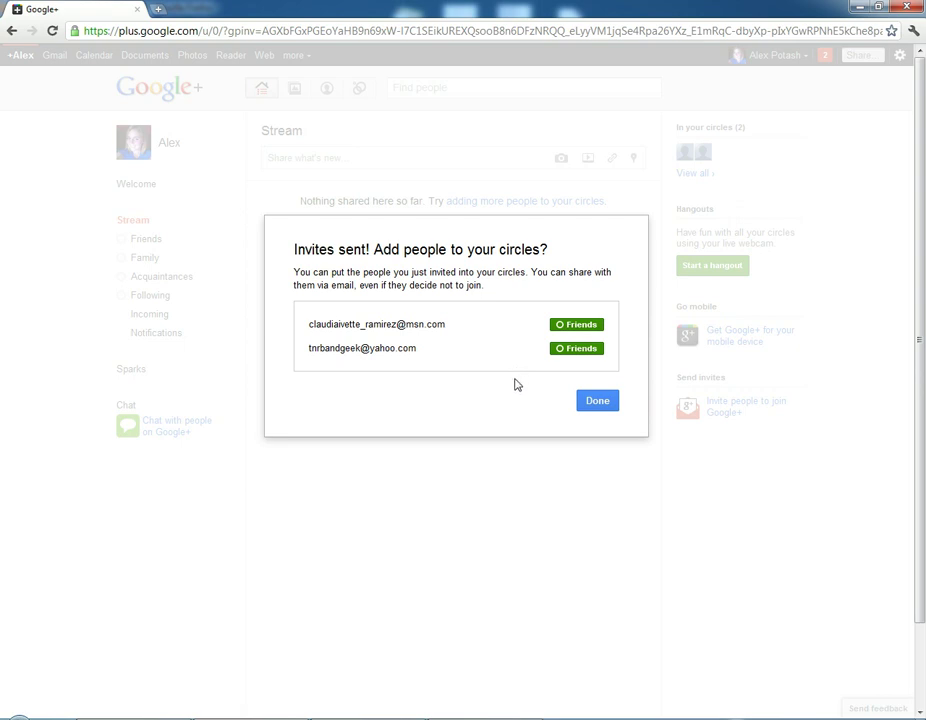
pyautogui.click(596, 403)
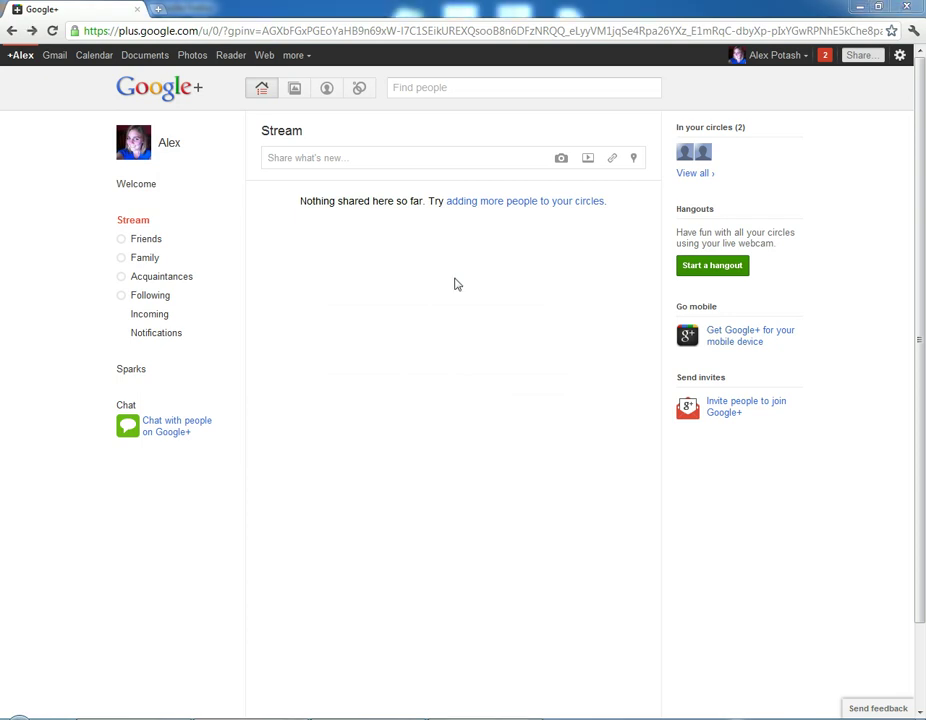
# Check that the Friends circle lists both invited people (2), then return to the home Stream.
pyautogui.click(359, 92)
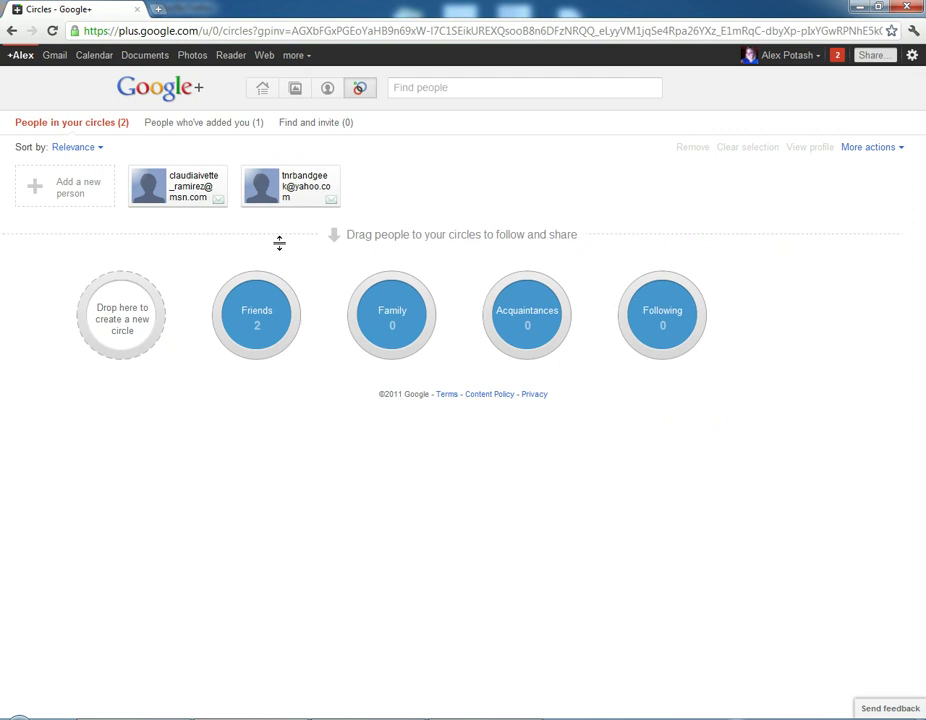
pyautogui.click(258, 304)
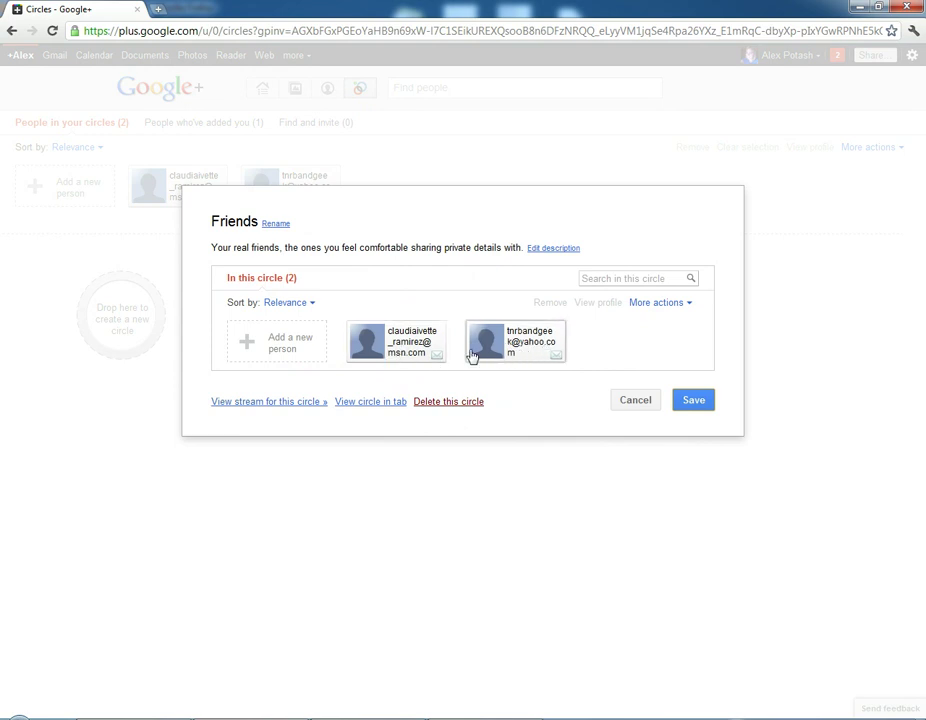
pyautogui.moveTo(496, 355)
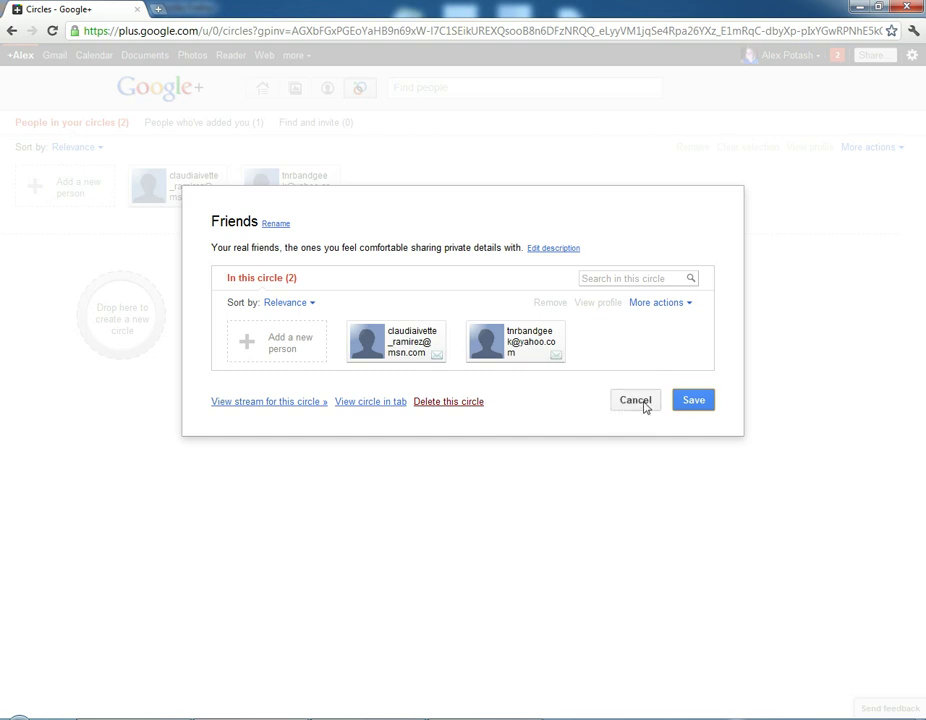
pyautogui.click(645, 405)
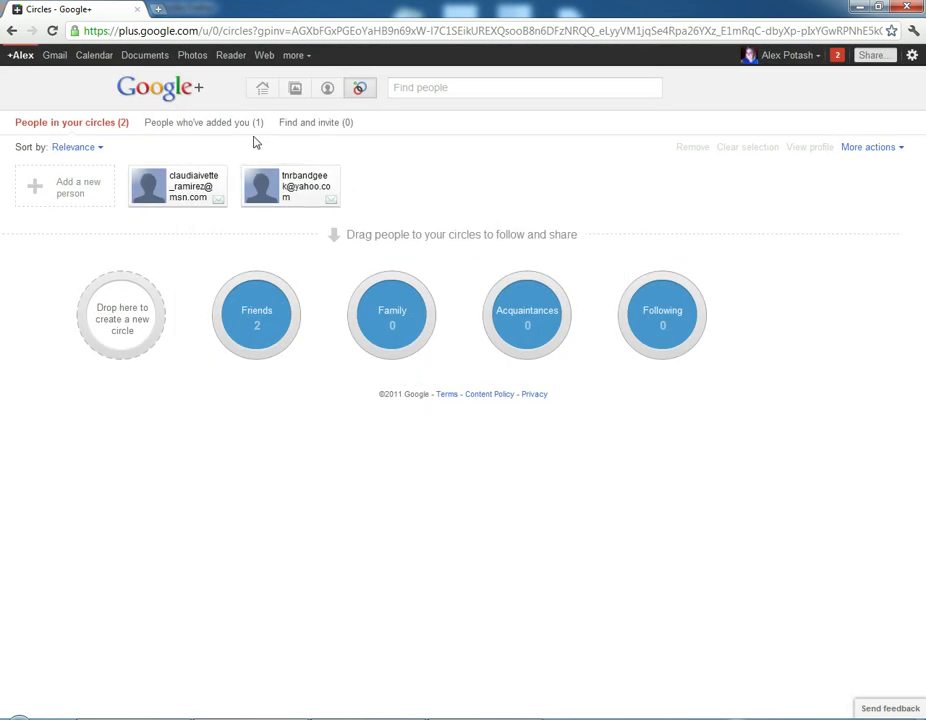
pyautogui.click(262, 94)
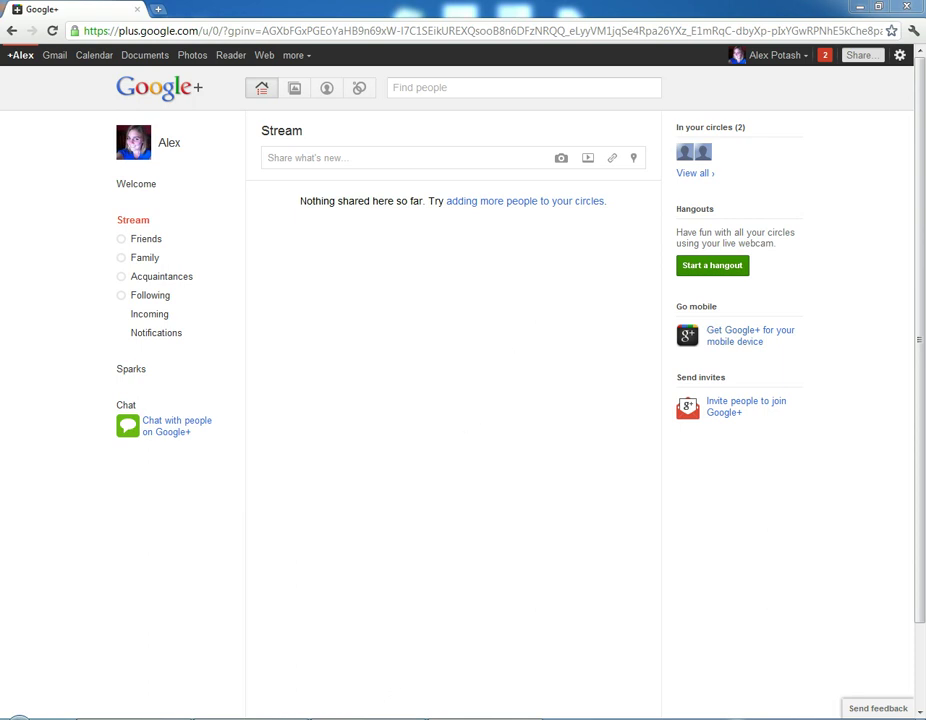
# Switch to the Firefox window showing the populated Google+ account's Stream.
pyautogui.moveTo(368, 718)
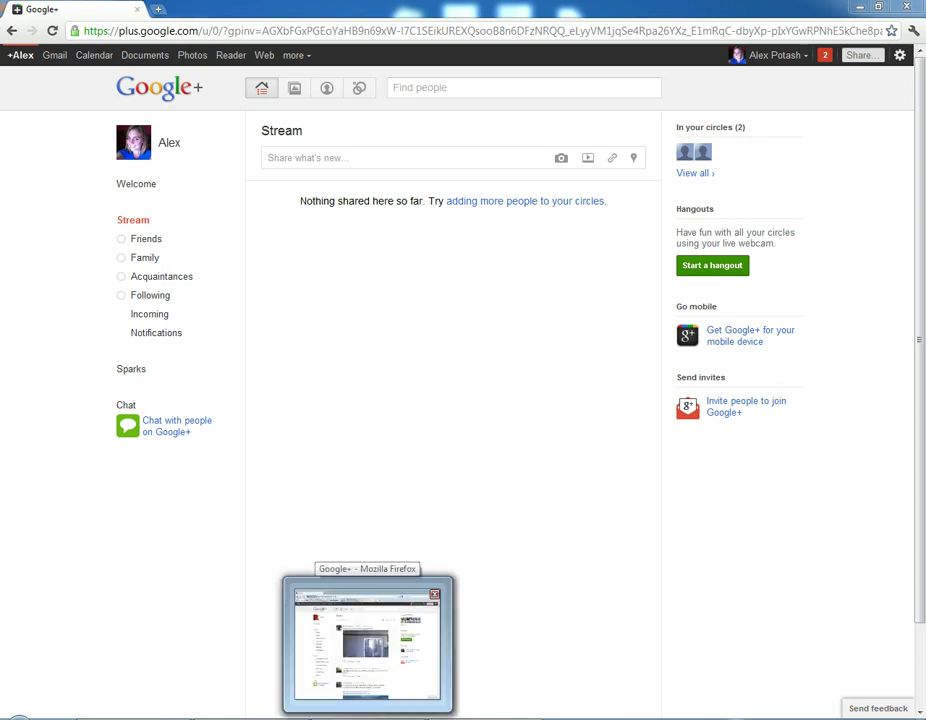
pyautogui.click(368, 640)
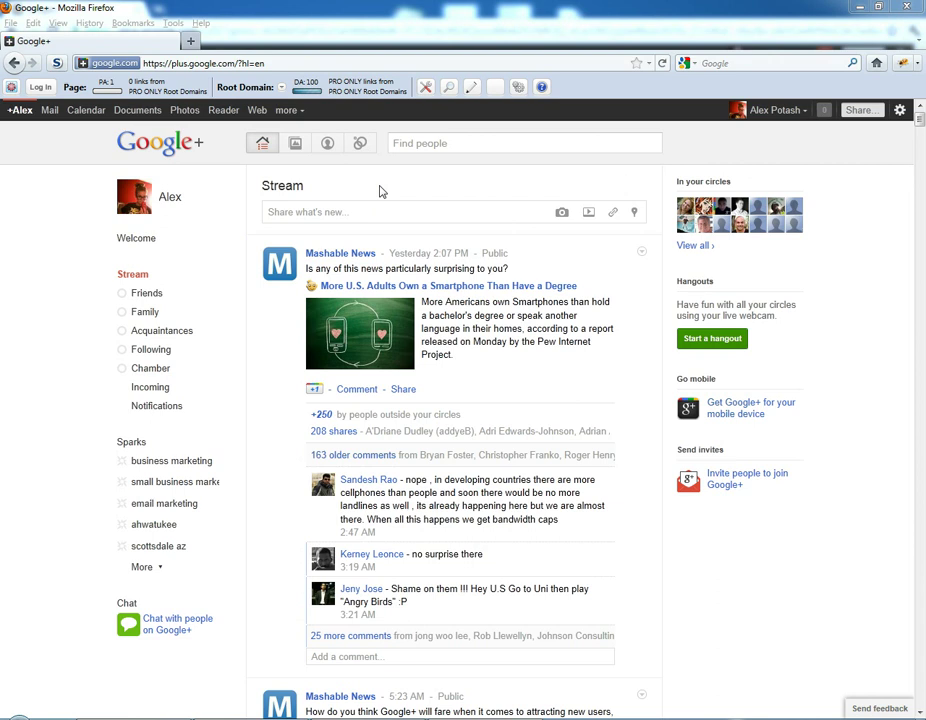
# Search Sparks for 'music' and save it as a followed interest.
pyautogui.click(133, 442)
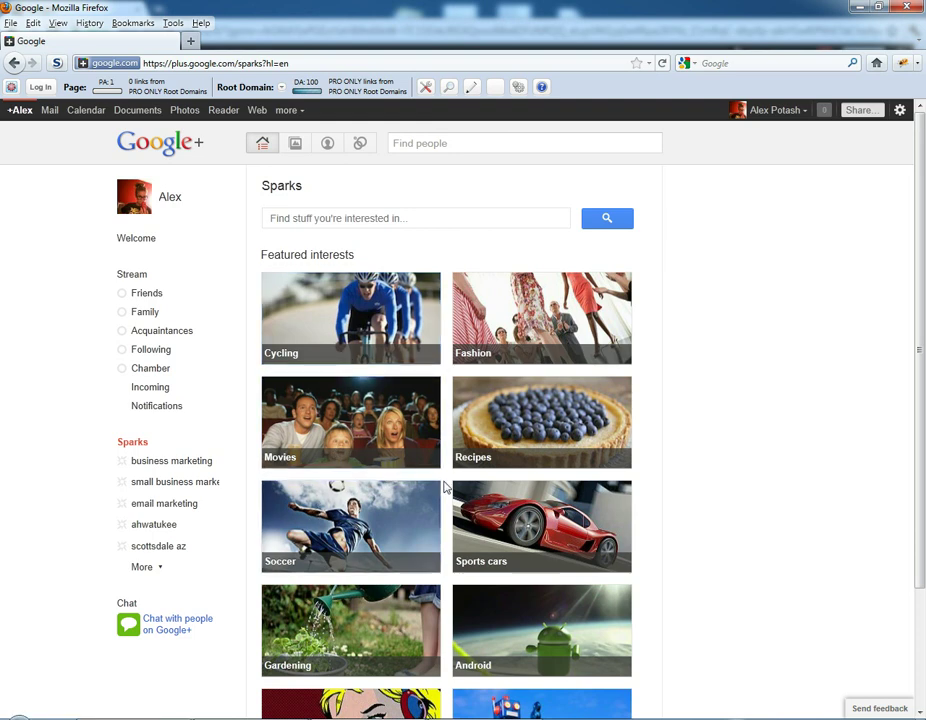
pyautogui.click(373, 220)
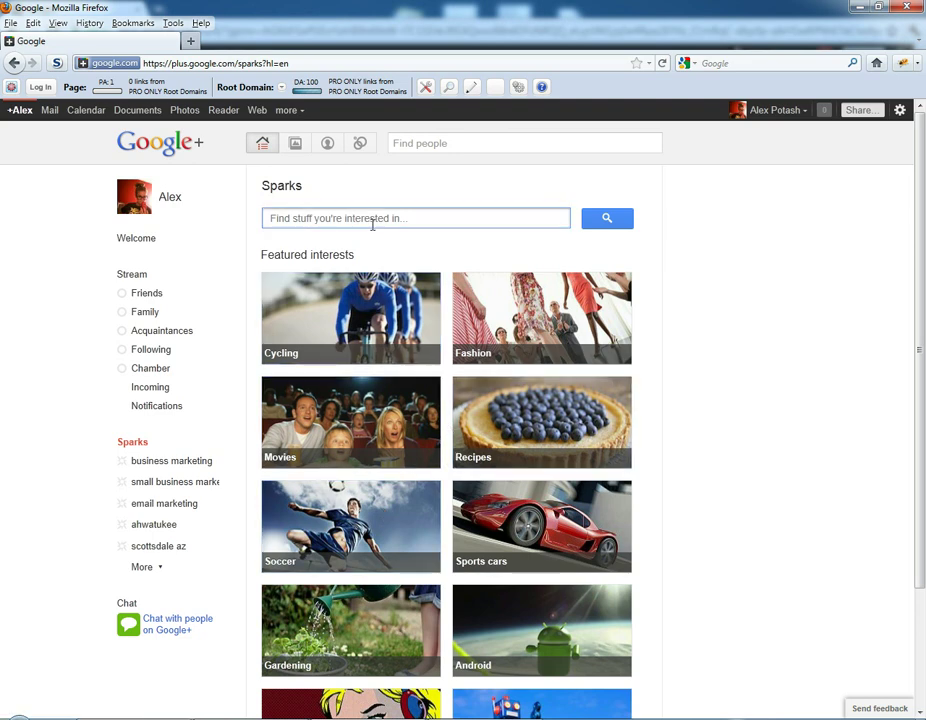
pyautogui.click(373, 220)
pyautogui.write('music')
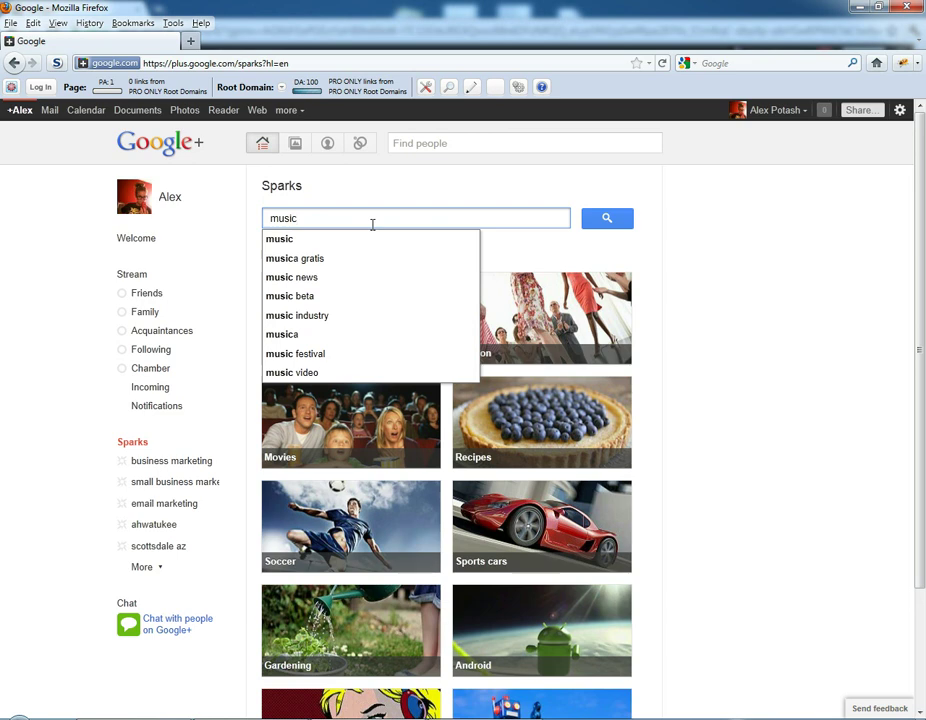
pyautogui.click(284, 241)
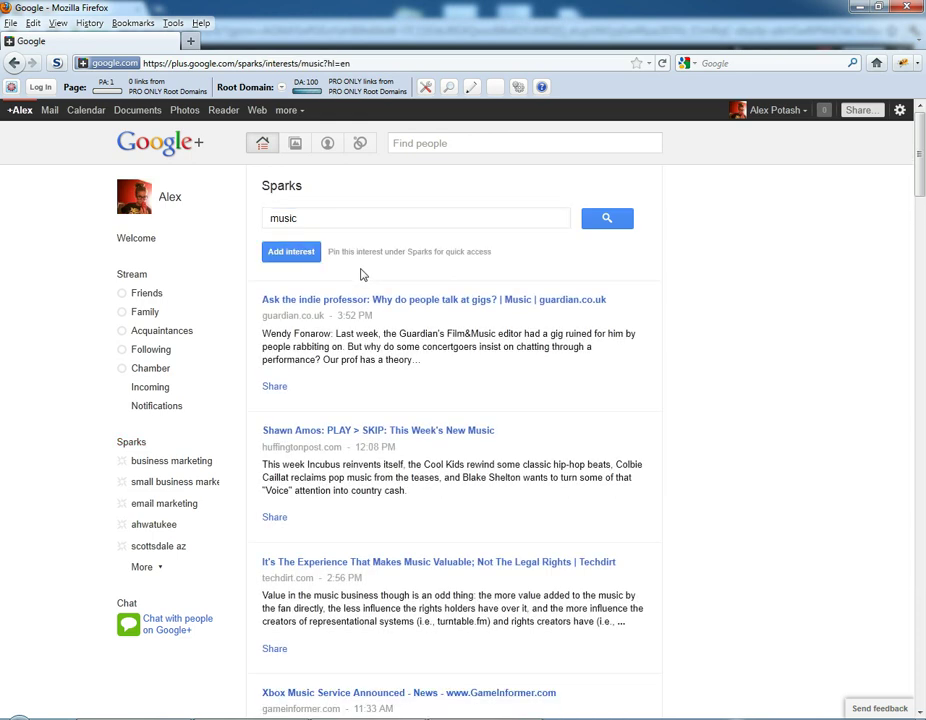
pyautogui.click(293, 252)
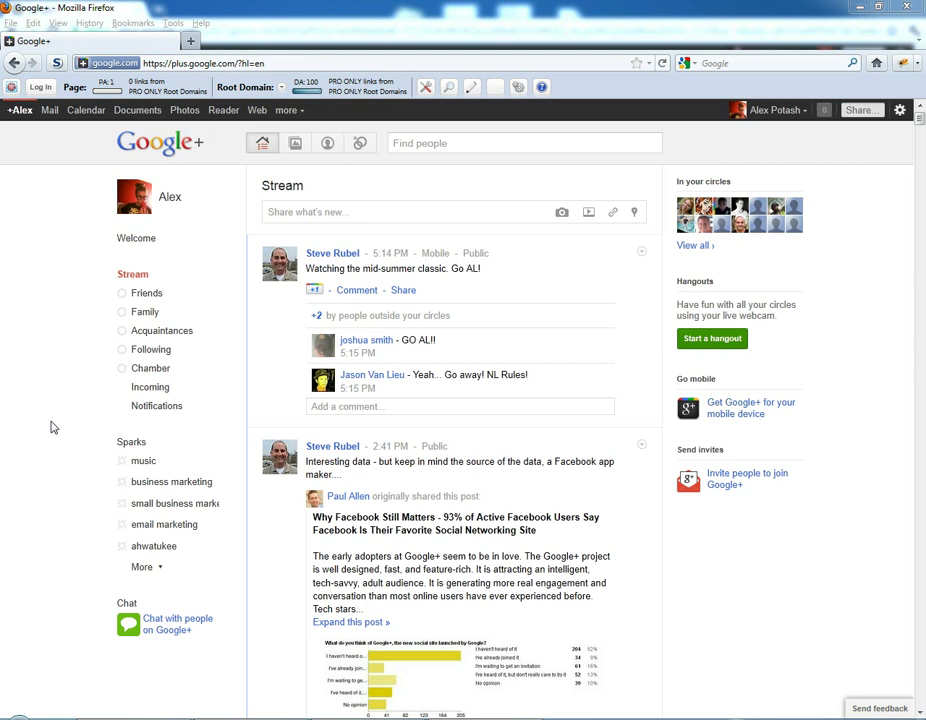
pyautogui.click(361, 145)
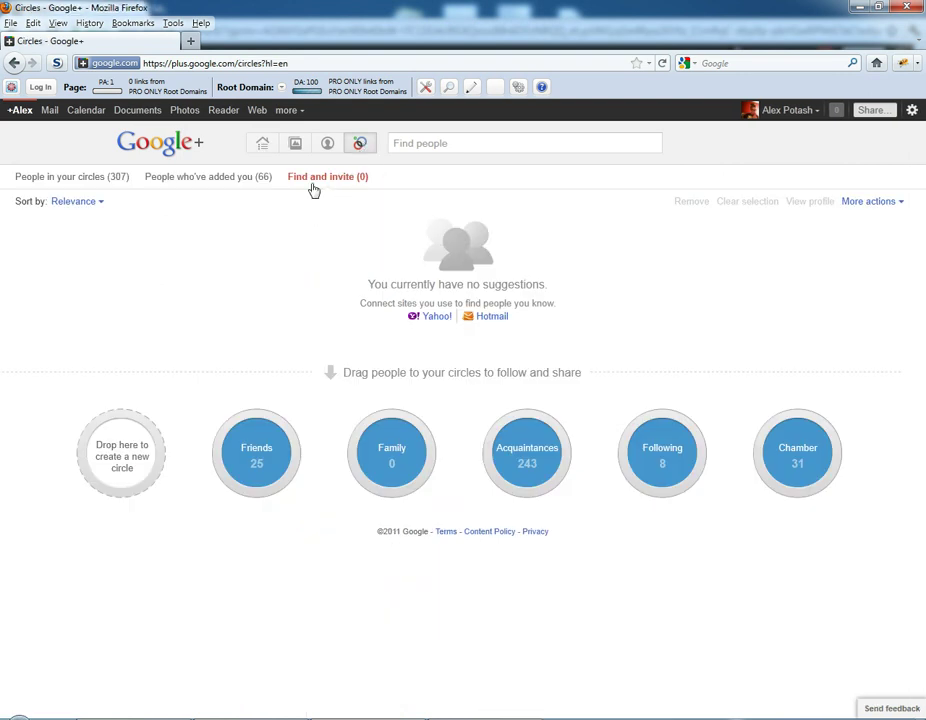
pyautogui.click(323, 184)
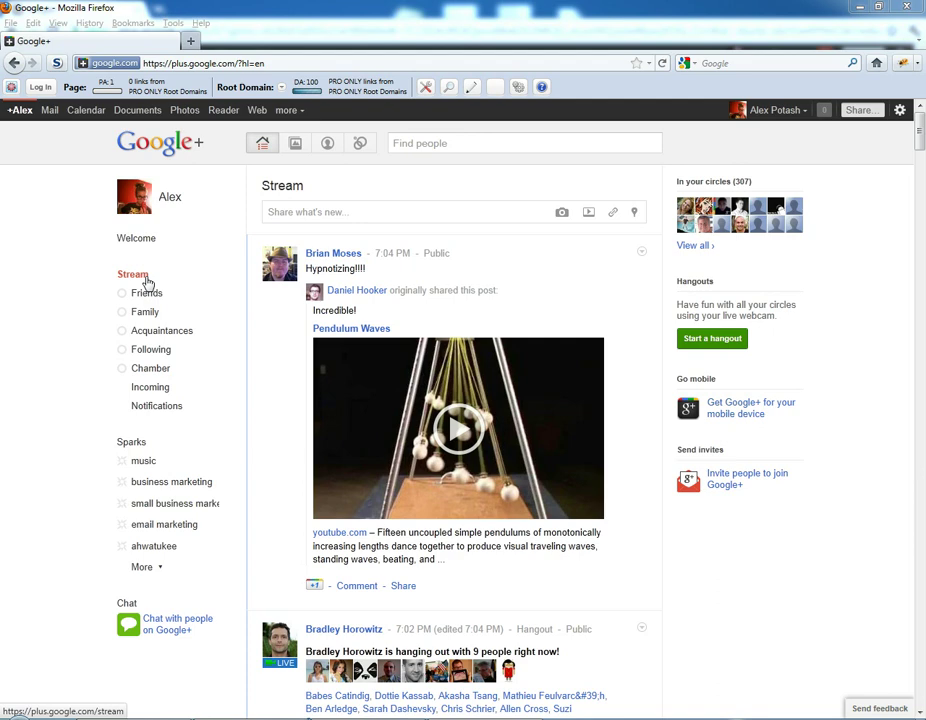
# Filter the stream to Friends, then to the Acquaintances circle's 243 people.
pyautogui.click(146, 294)
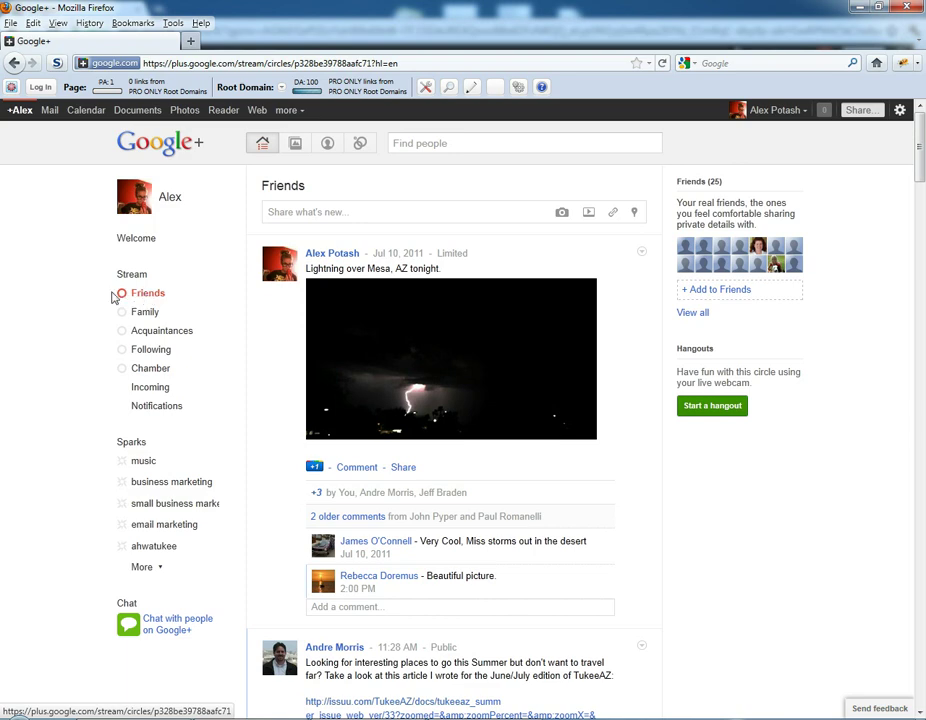
pyautogui.click(157, 333)
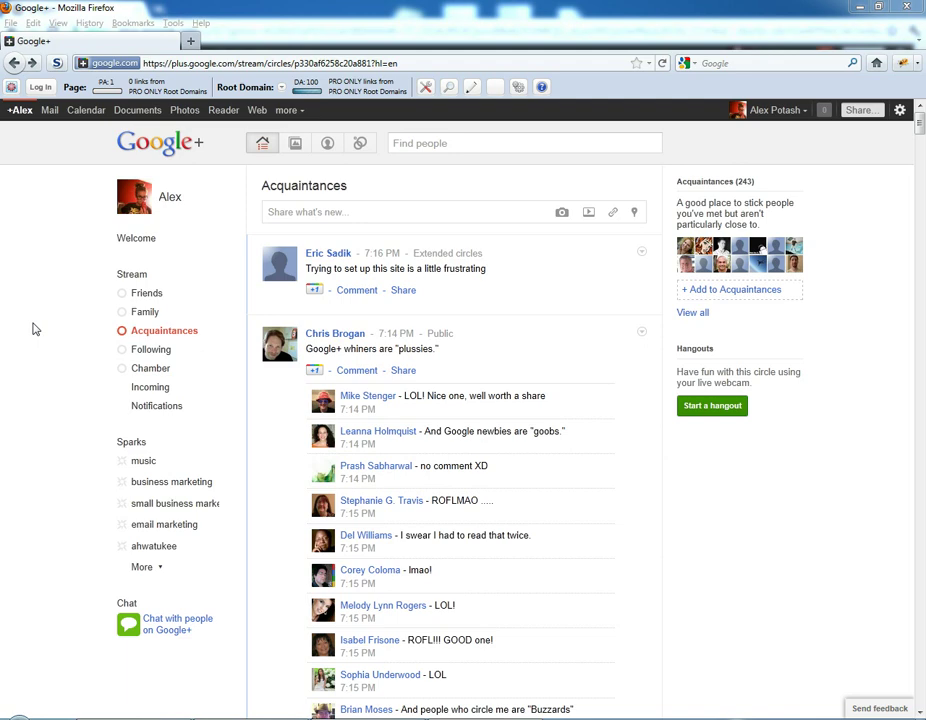
# Scroll to The Google+ Cheat Sheet post and give it a +1.
pyautogui.click(852, 409)
pyautogui.scroll(-10, 852, 409)
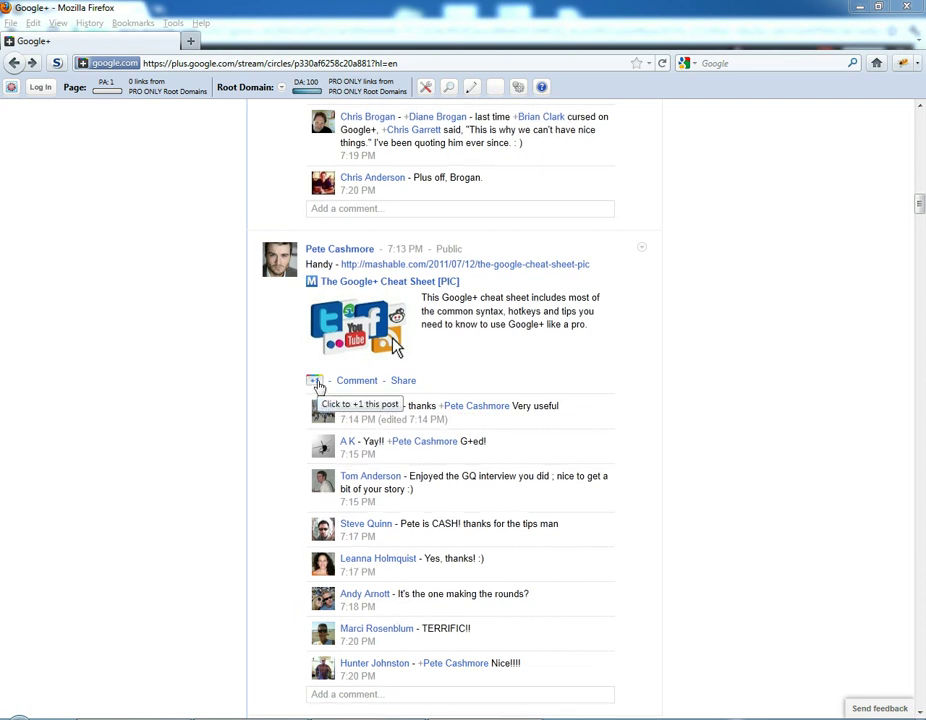
pyautogui.click(316, 383)
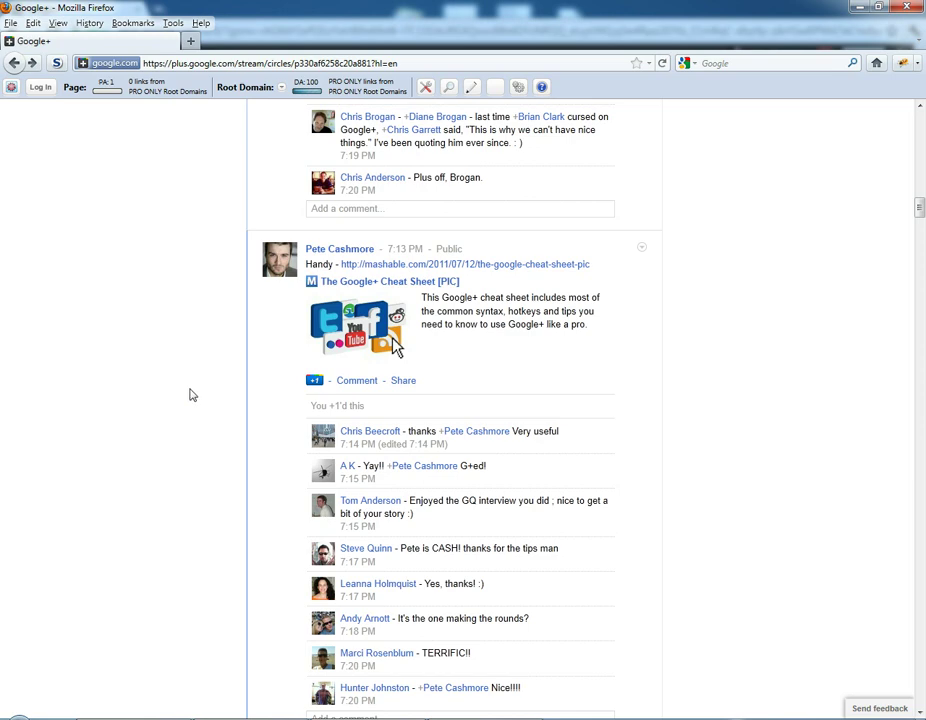
pyautogui.scroll(-3, 253, 493)
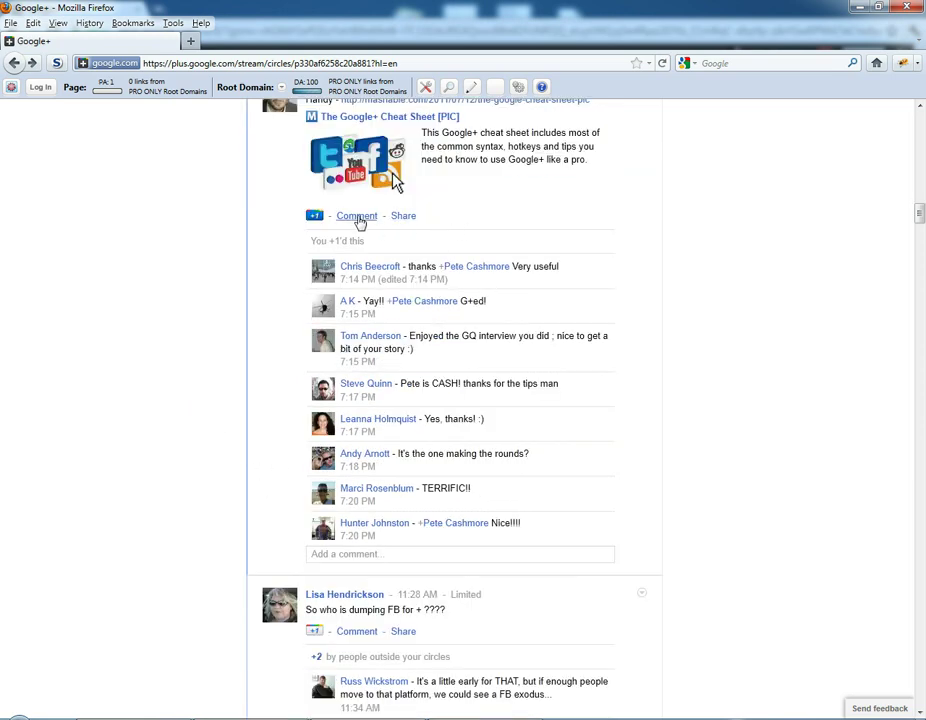
# Post the comment 'Thank you for your helpful contribution!' on the cheat-sheet post.
pyautogui.click(357, 216)
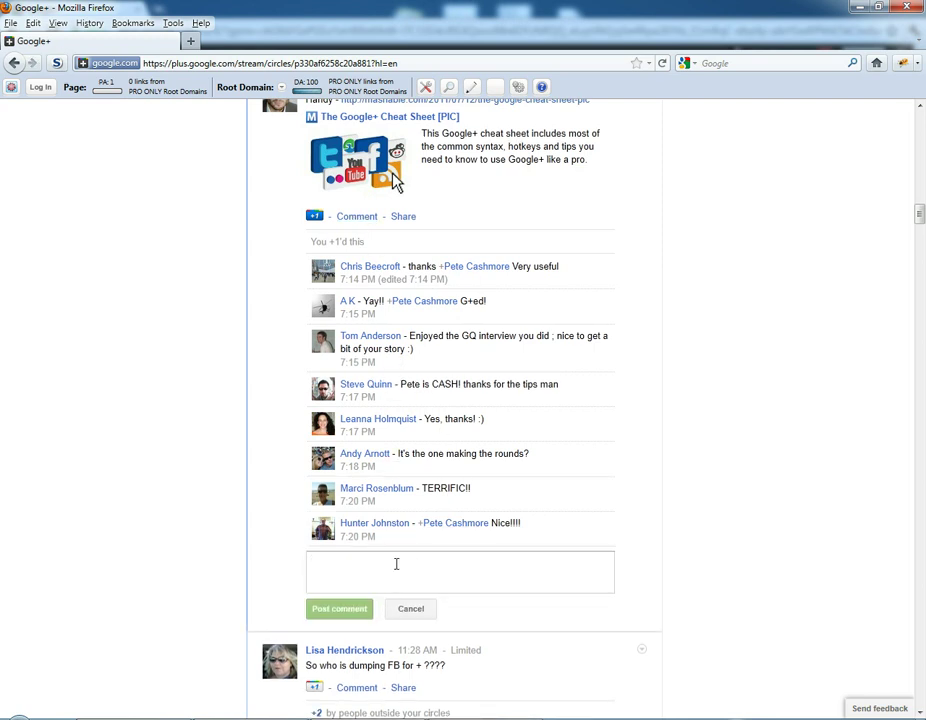
pyautogui.write('Thank you f')
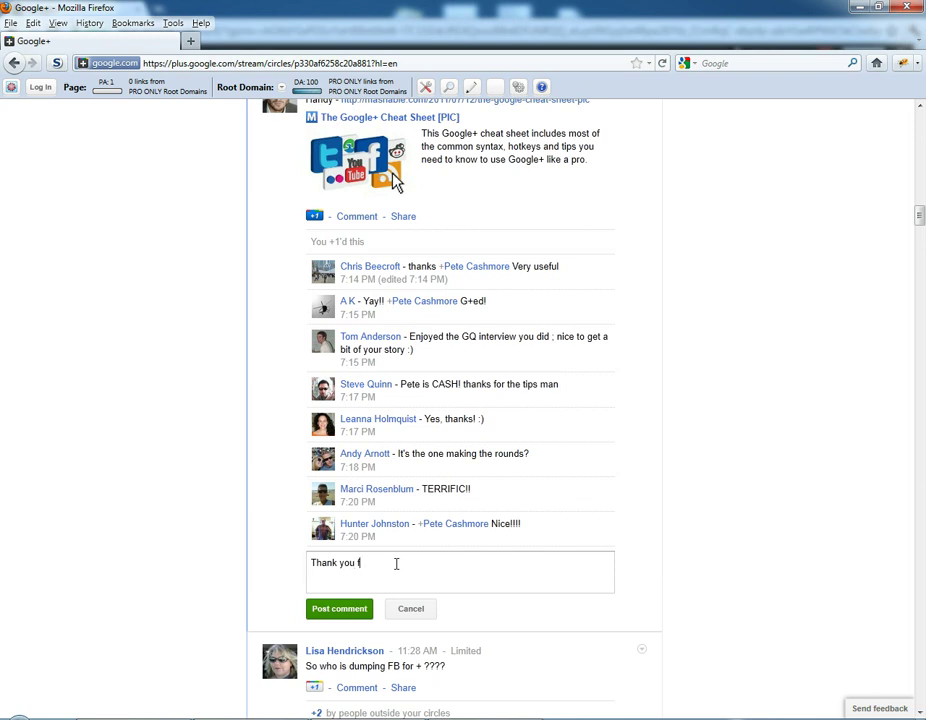
pyautogui.write('or your helpful contribution!')
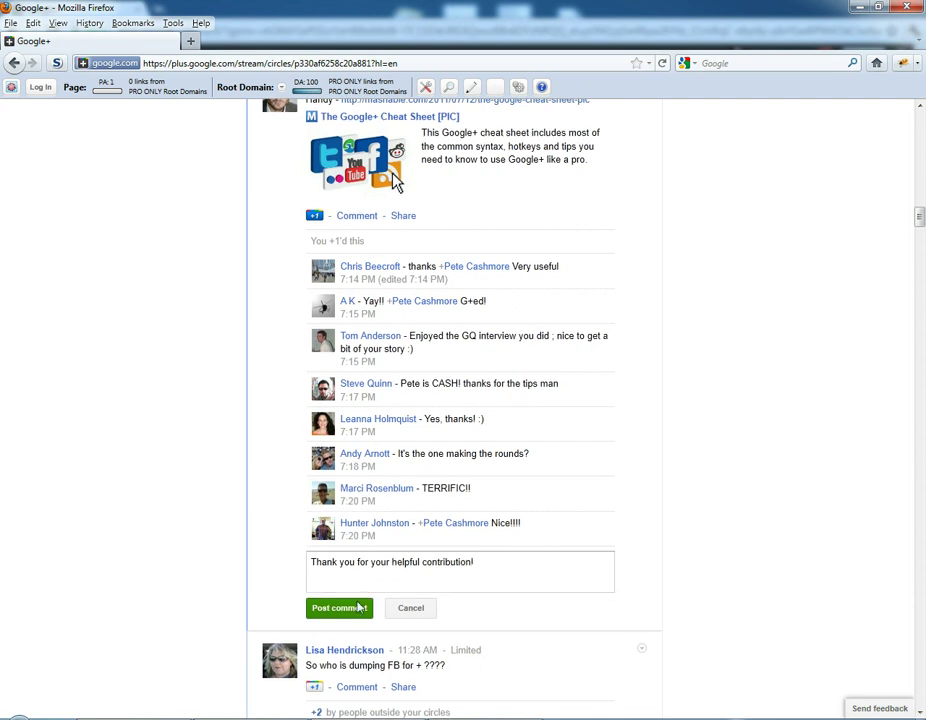
pyautogui.click(350, 612)
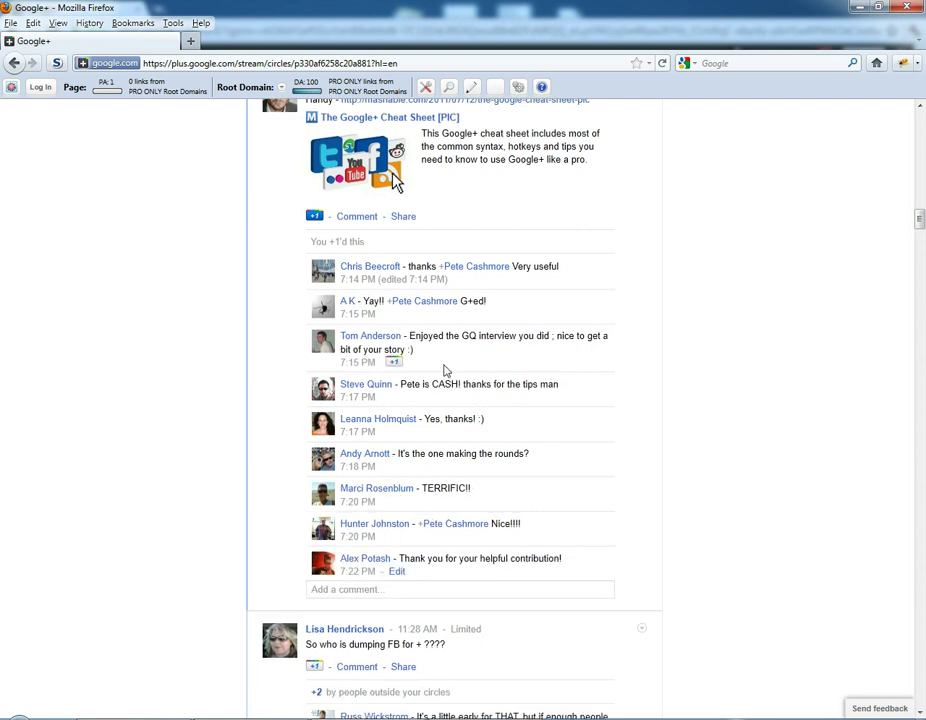
# Reshare the cheat-sheet post with Public added to Acquaintances and Friends.
pyautogui.click(402, 217)
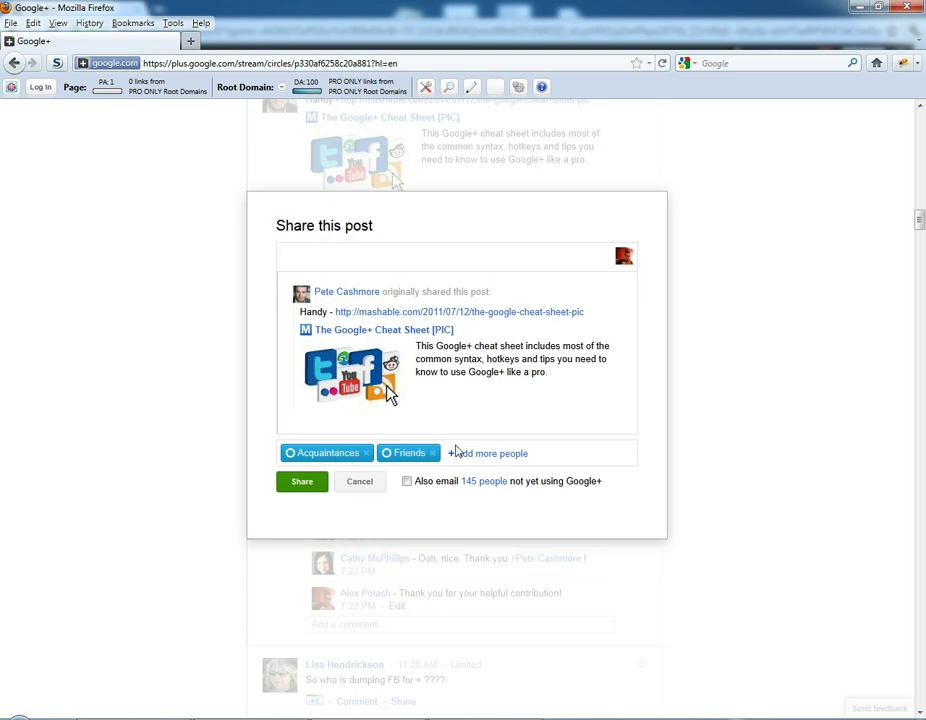
pyautogui.click(463, 453)
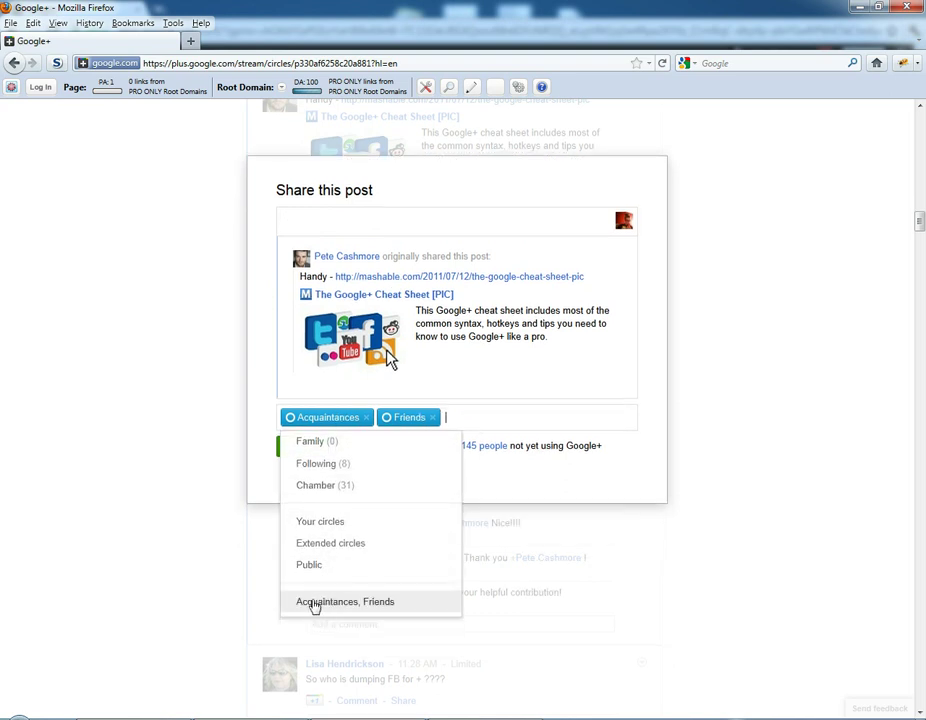
pyautogui.click(310, 565)
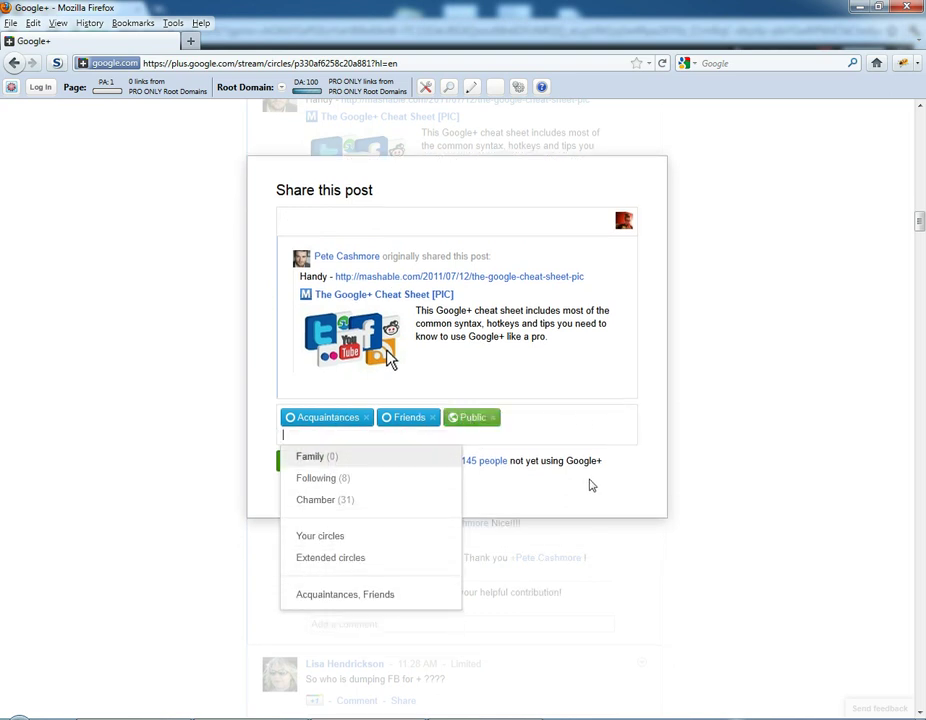
pyautogui.click(577, 487)
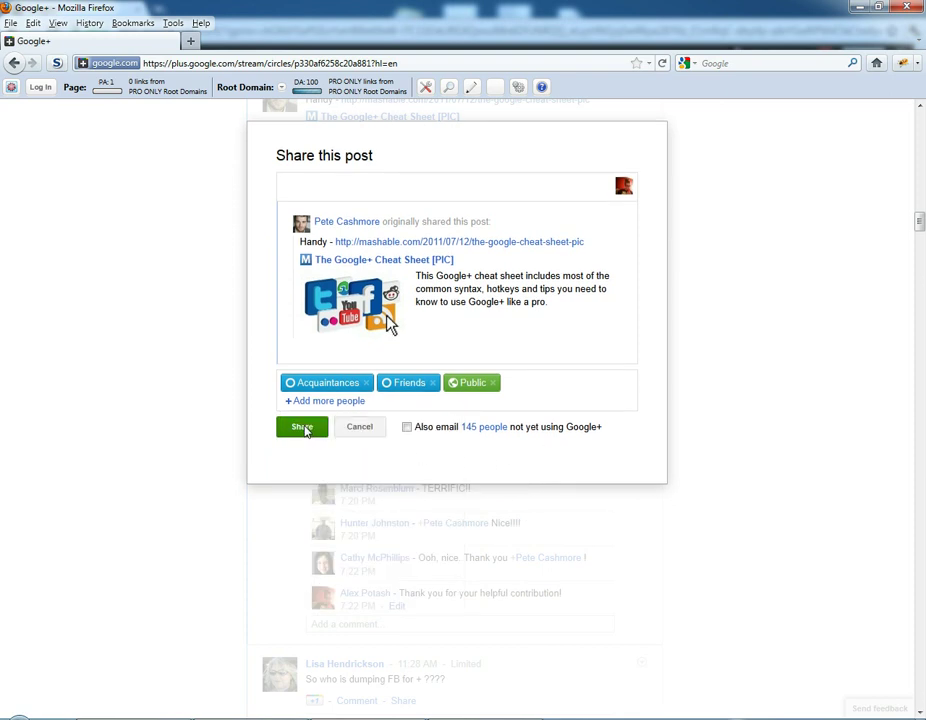
pyautogui.click(304, 428)
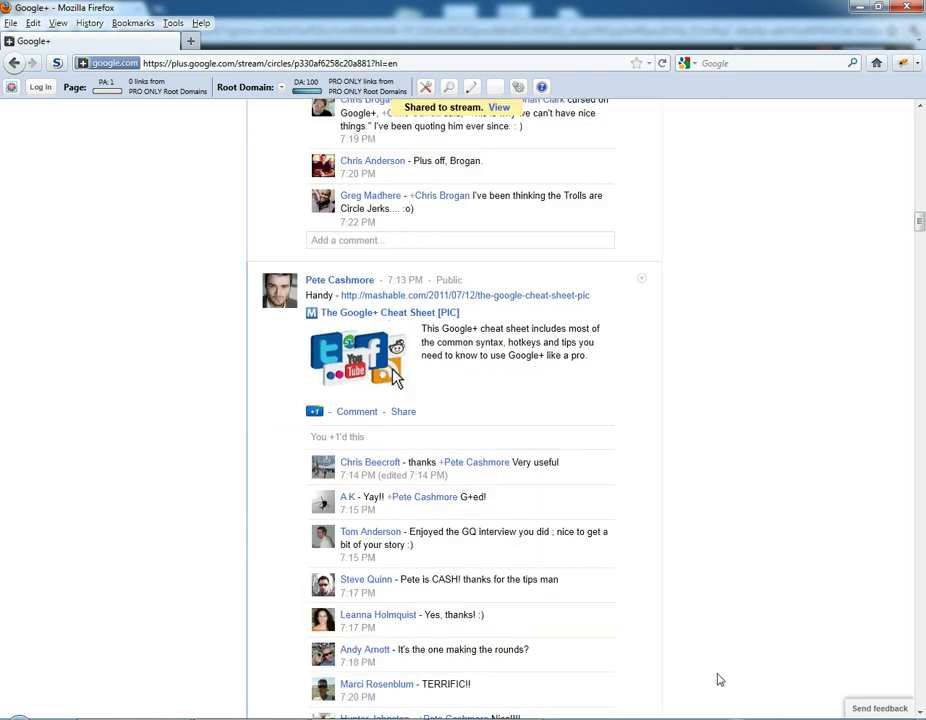
# Switch to the Friends stream and +1 the TukeeAZ Summer magazine post, raising it to +3.
pyautogui.scroll(-2, 586, 499)
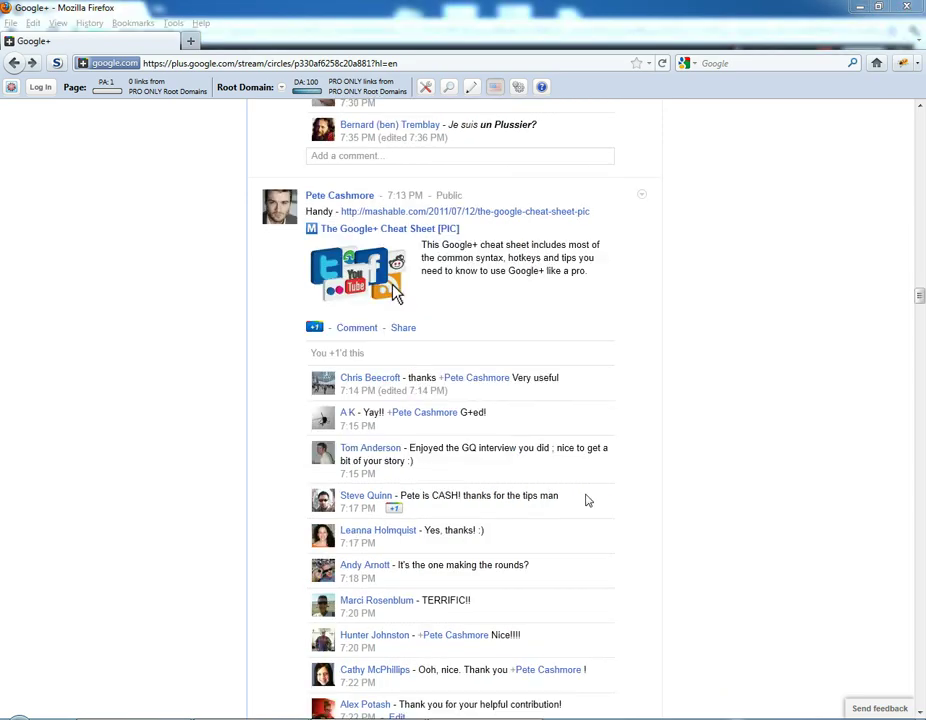
pyautogui.scroll(15, 649, 471)
pyautogui.scroll(15, 649, 471)
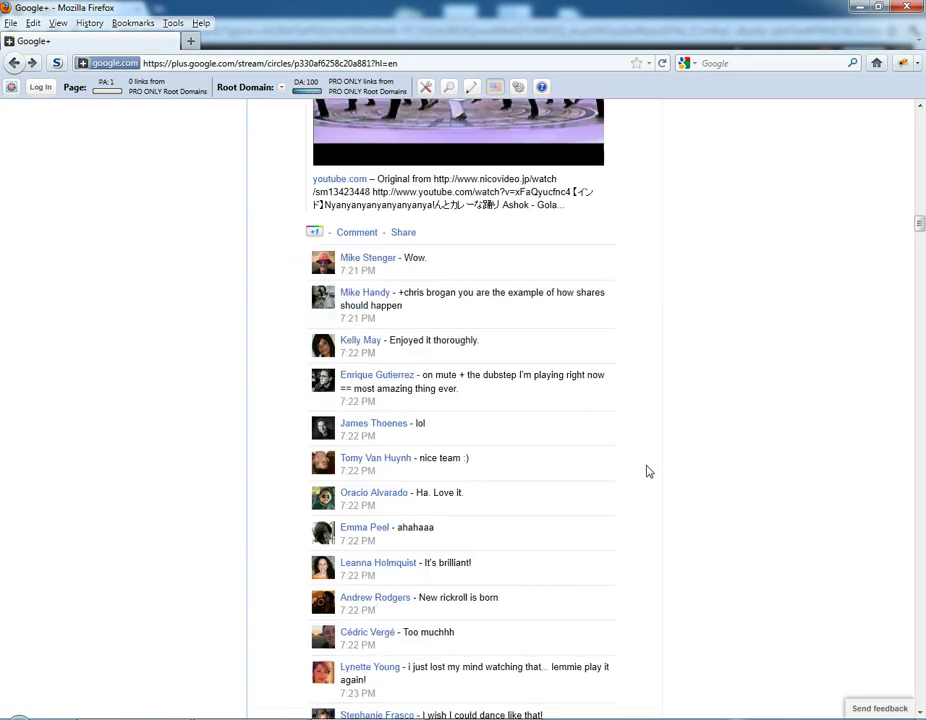
pyautogui.scroll(10, 649, 471)
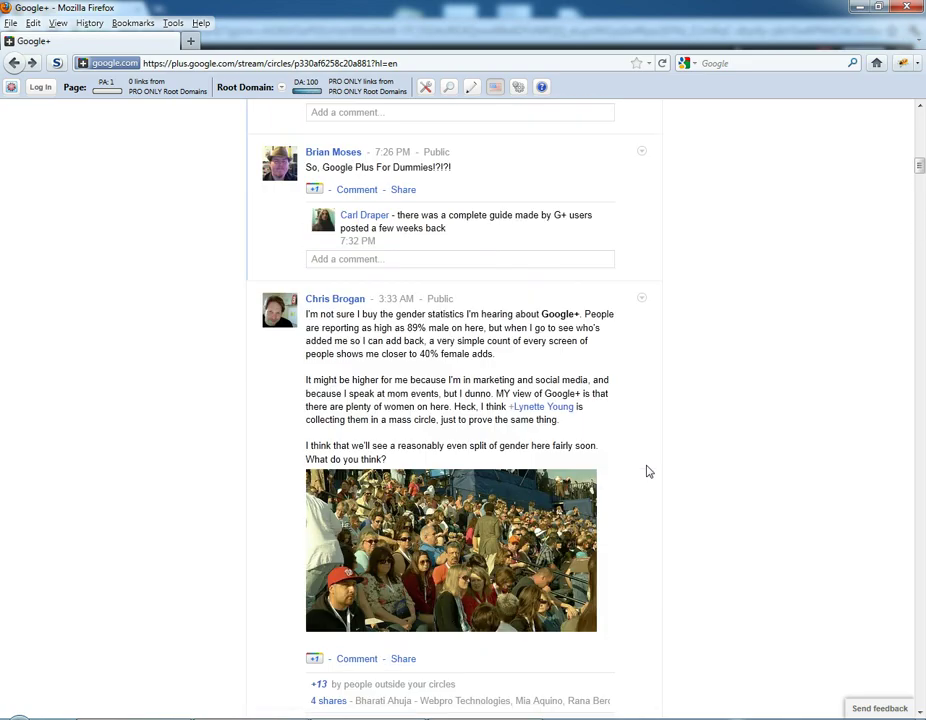
pyautogui.scroll(15, 649, 472)
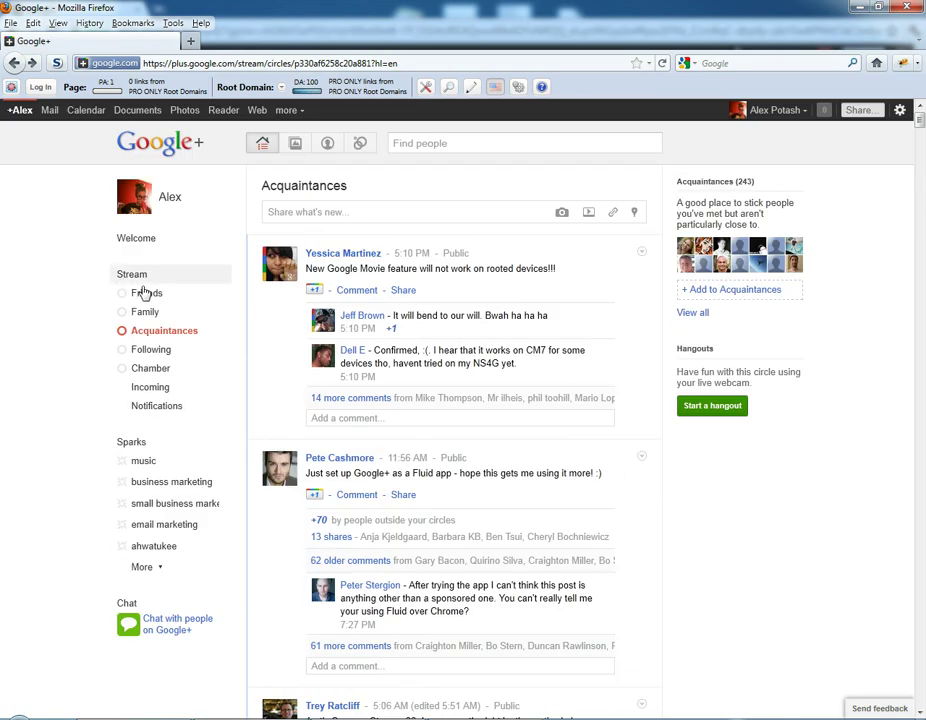
pyautogui.click(147, 293)
pyautogui.scroll(-5, 388, 452)
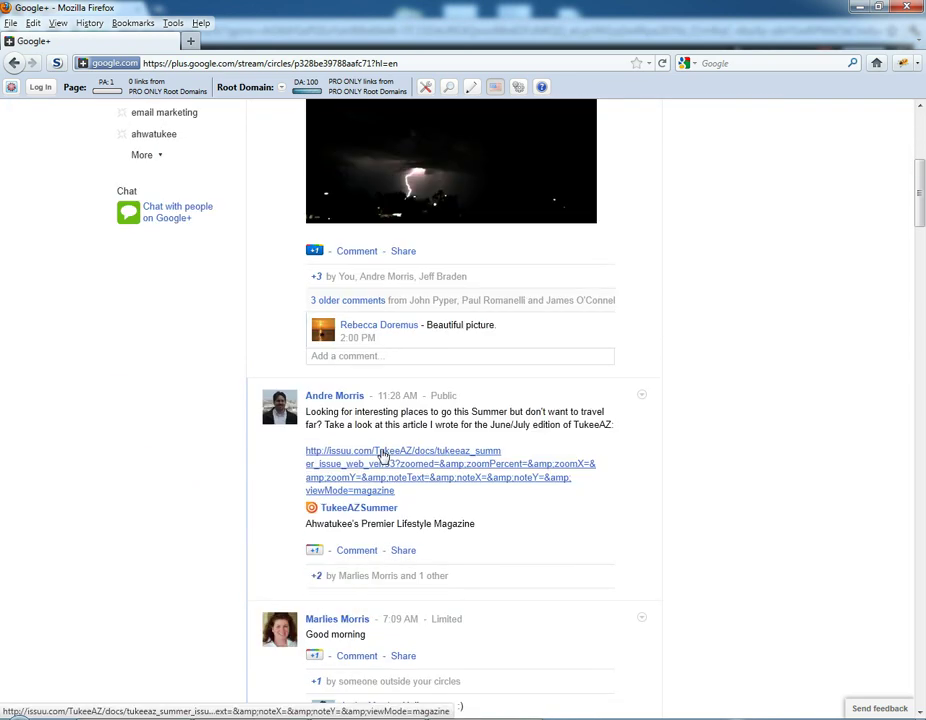
pyautogui.scroll(-2, 383, 456)
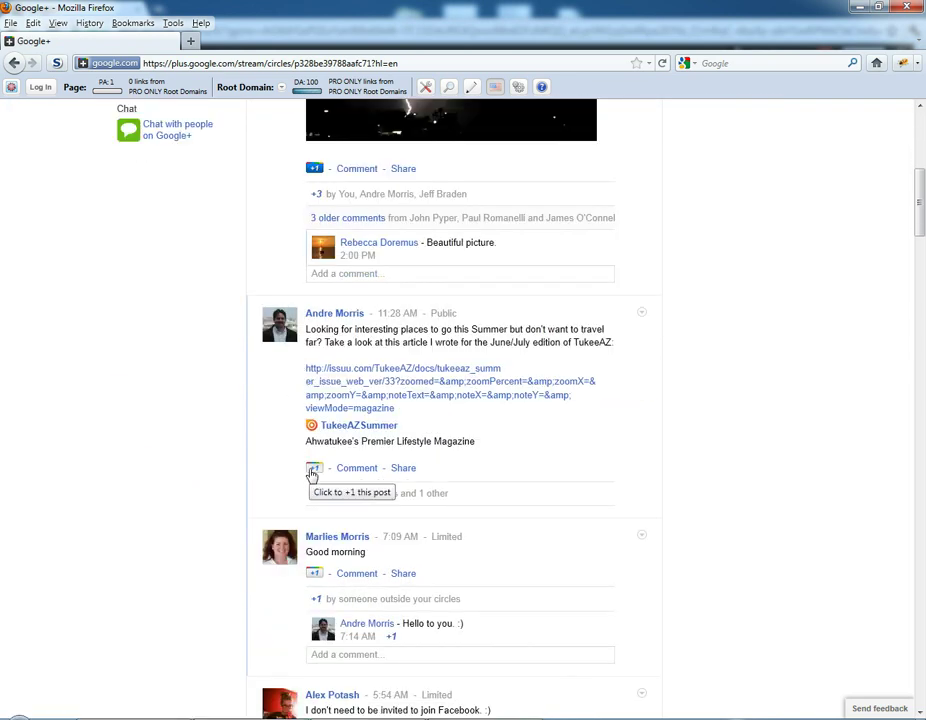
pyautogui.click(312, 470)
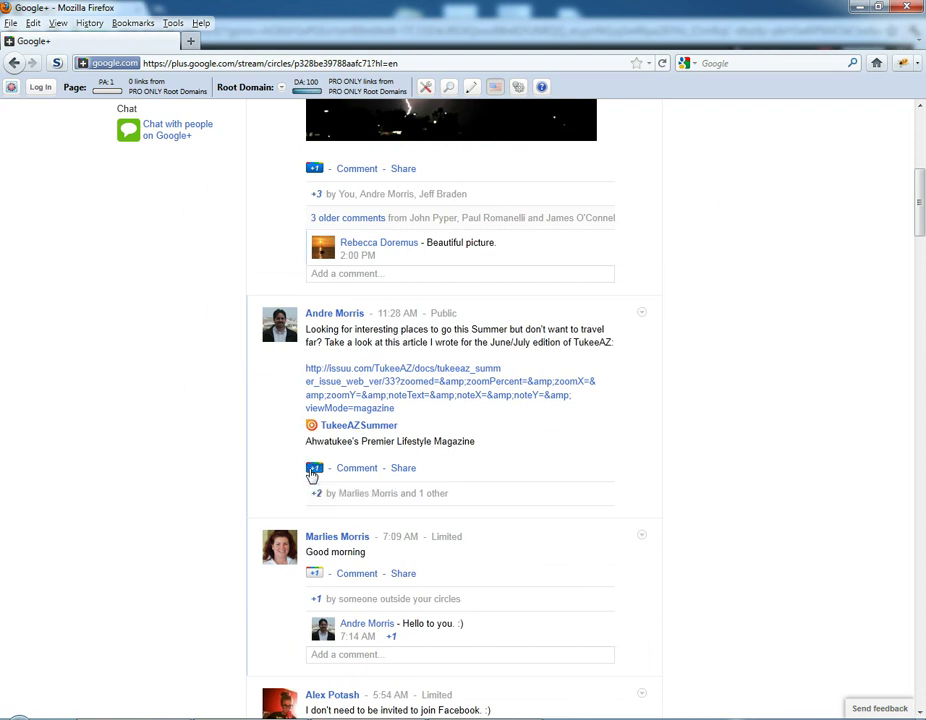
# Reshare the TukeeAZ Summer post with Public added to Acquaintances and Friends.
pyautogui.click(403, 469)
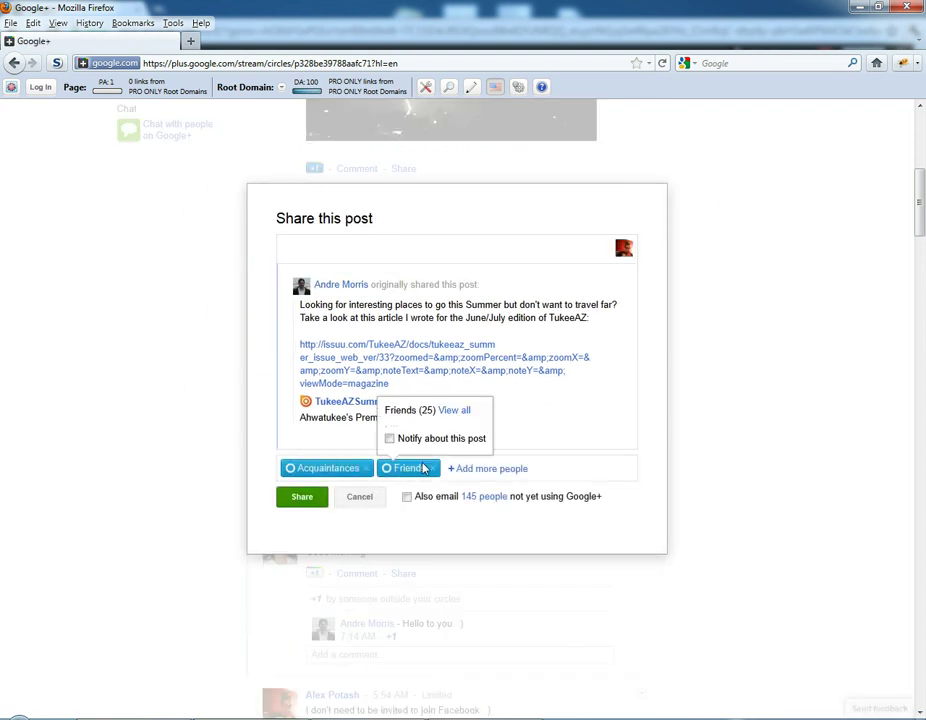
pyautogui.click(481, 474)
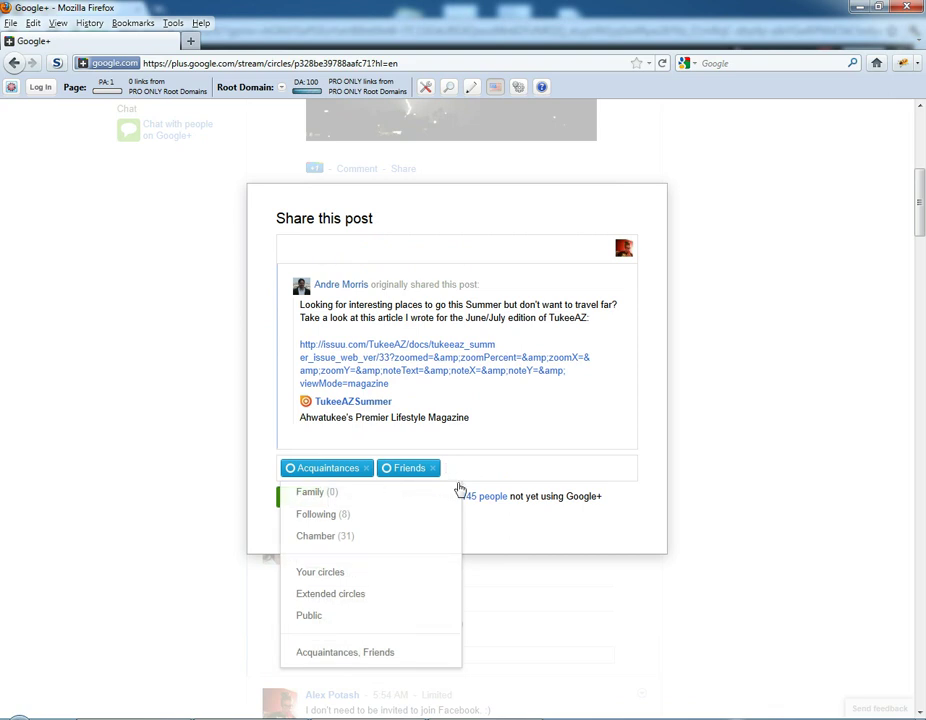
pyautogui.click(312, 614)
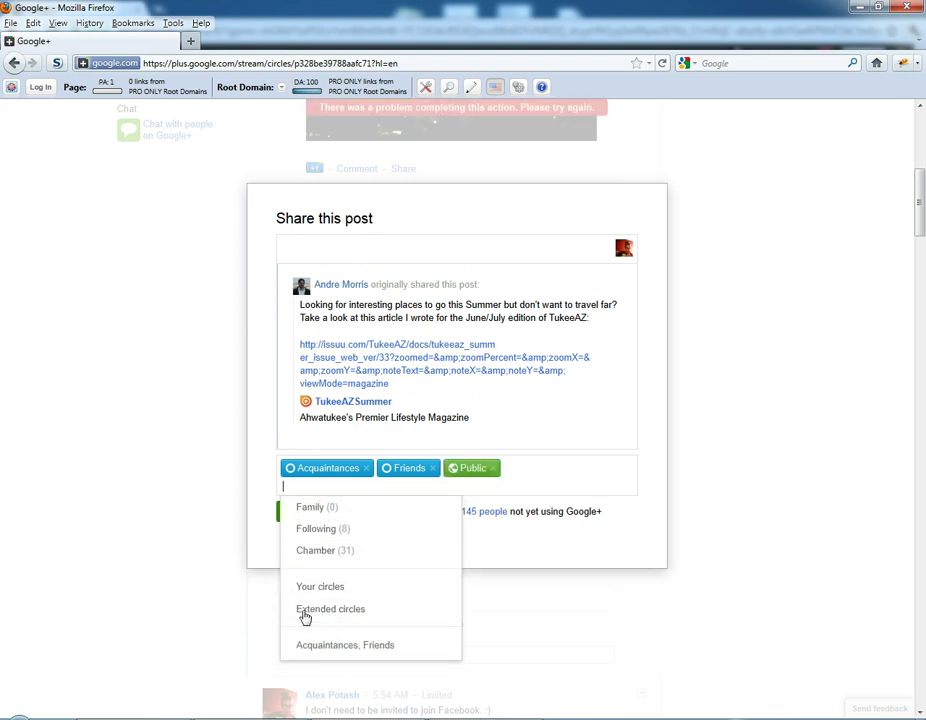
pyautogui.click(556, 422)
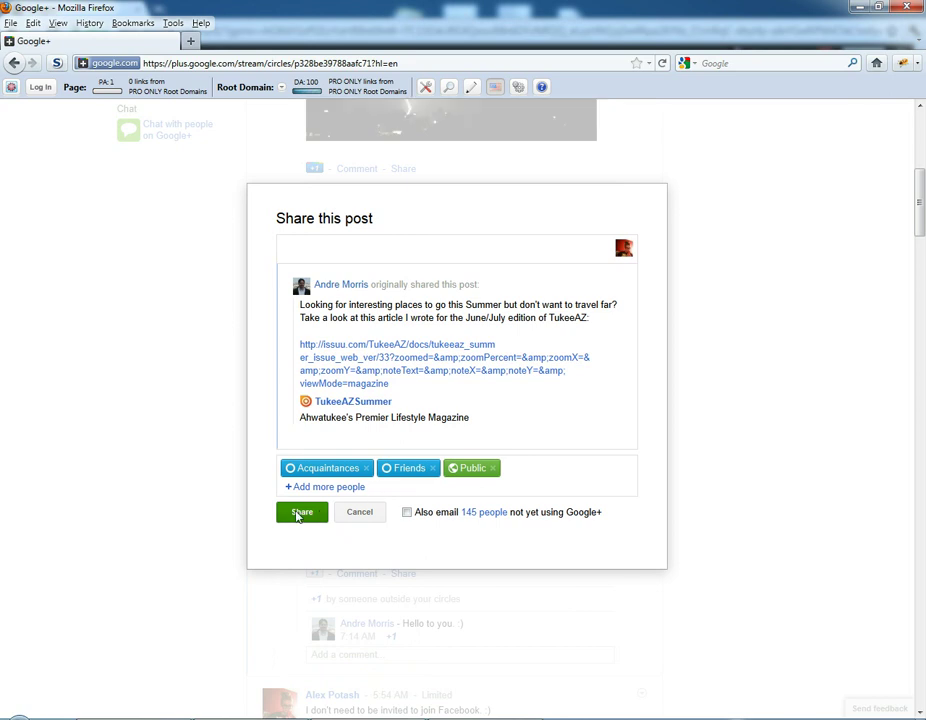
pyautogui.click(297, 514)
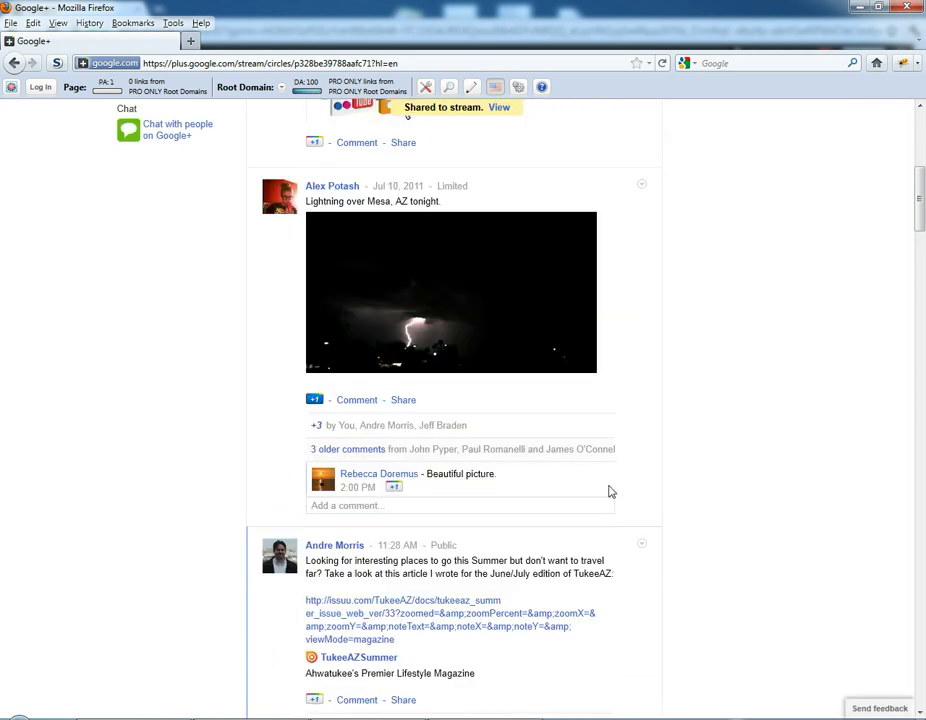
# Go to Photos and start a new upload, with the album prefilled as July 12, 2011.
pyautogui.scroll(10, 611, 491)
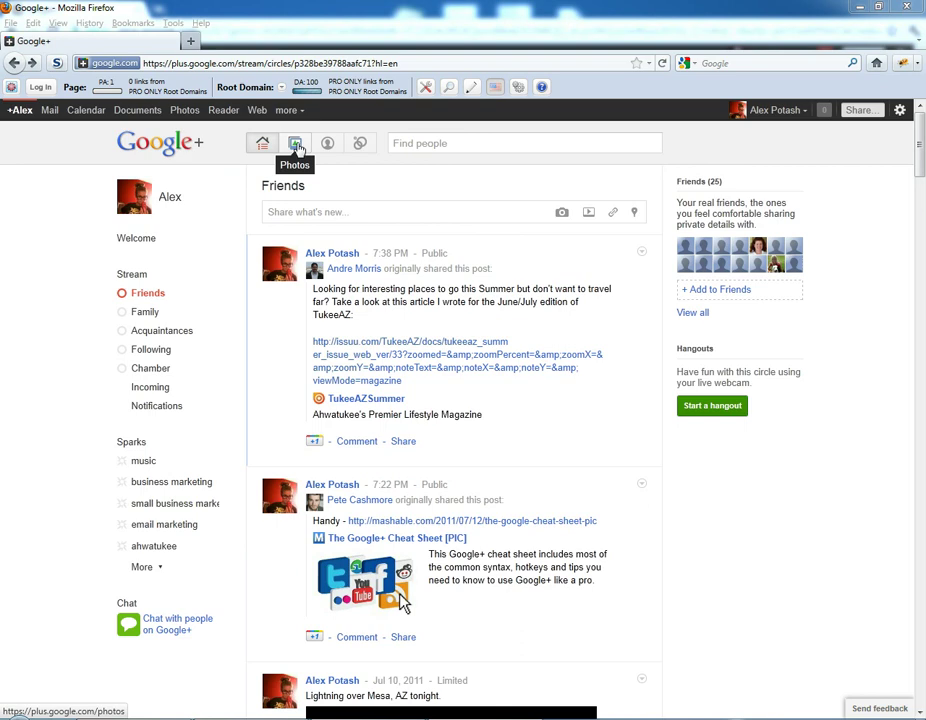
pyautogui.click(296, 146)
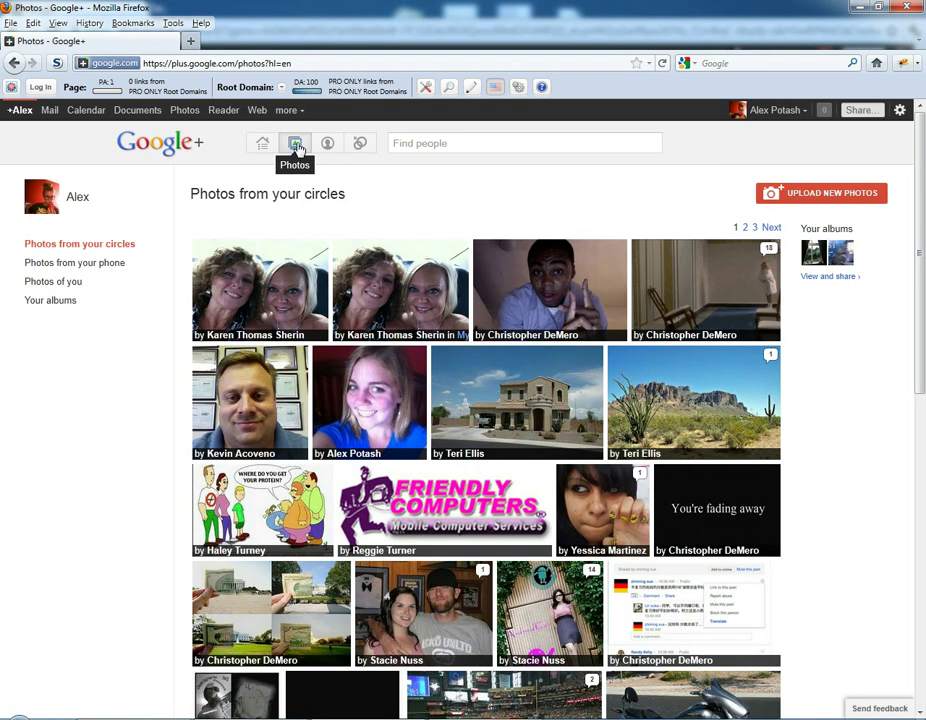
pyautogui.click(822, 194)
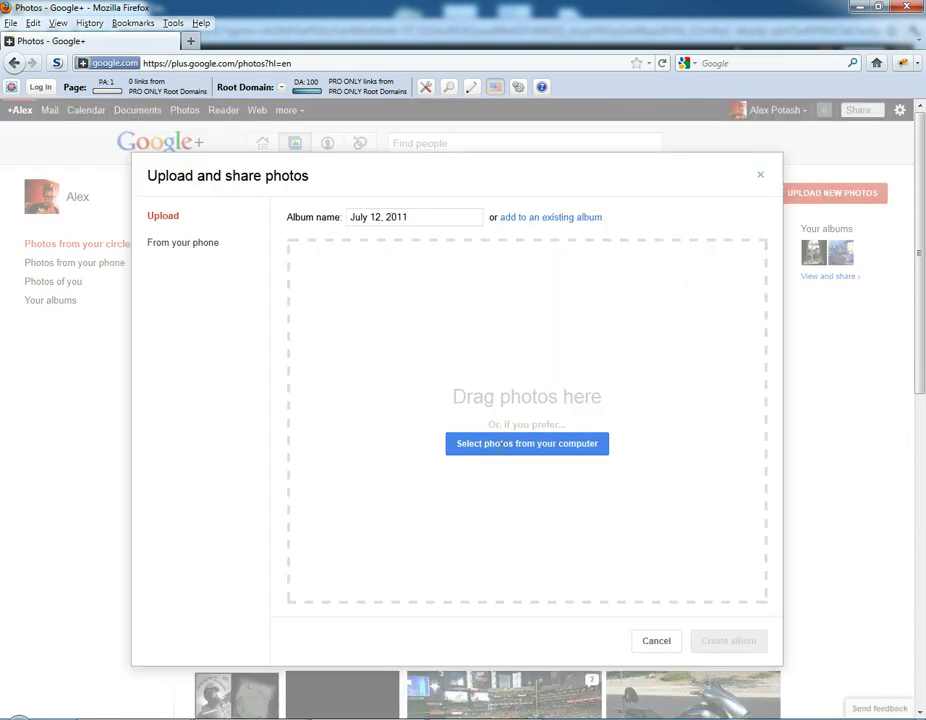
# Upload IMG_20110712_194402.jpg from C:\temp into the new album.
pyautogui.click(500, 443)
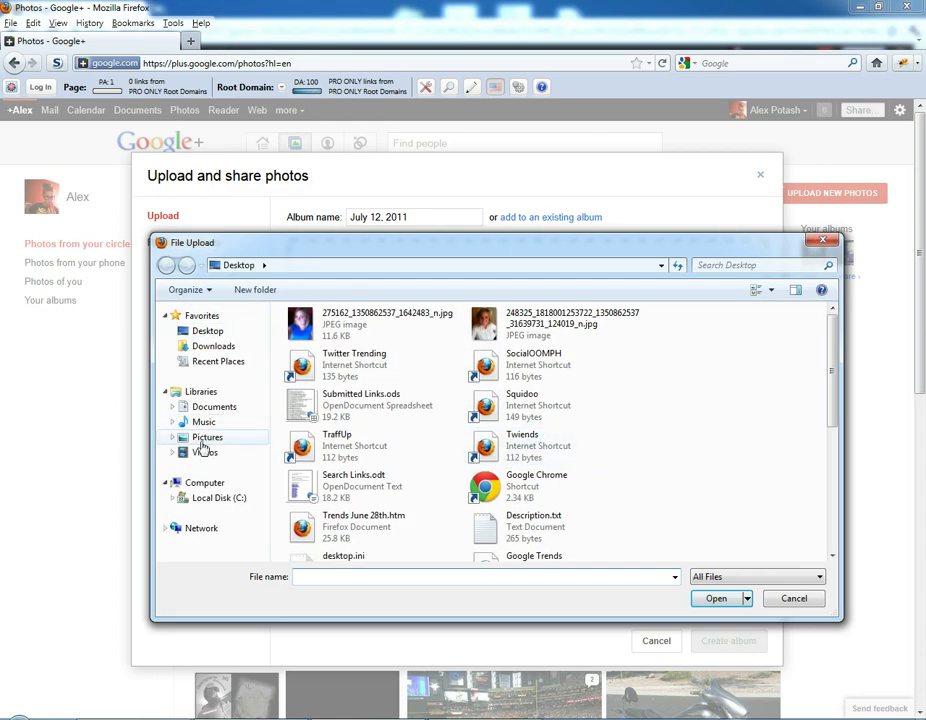
pyautogui.click(186, 498)
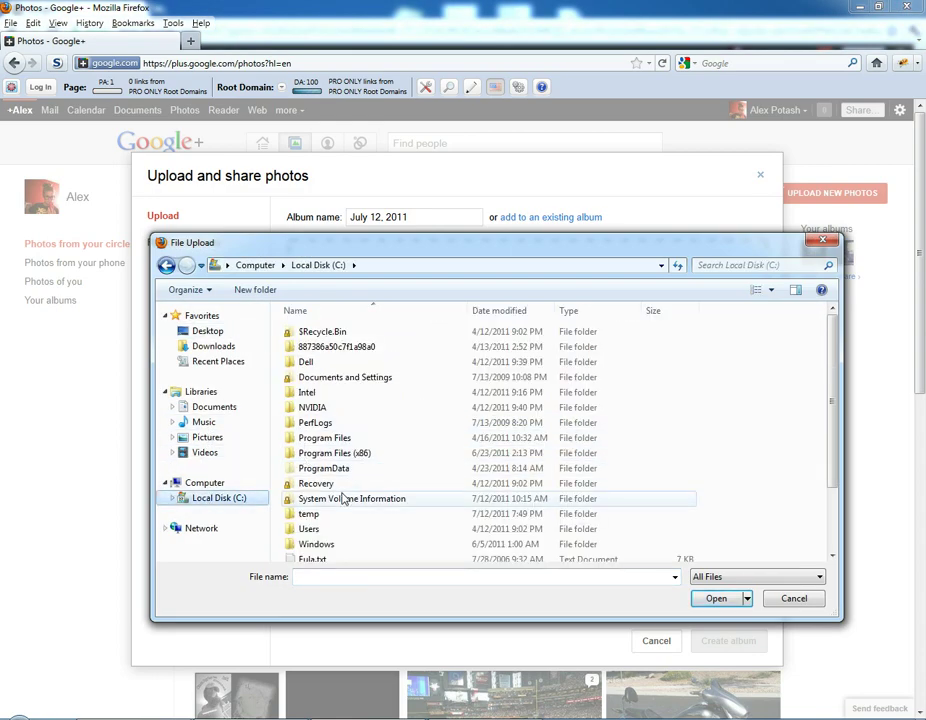
pyautogui.doubleClick(312, 513)
pyautogui.click(487, 350)
pyautogui.doubleClick(487, 350)
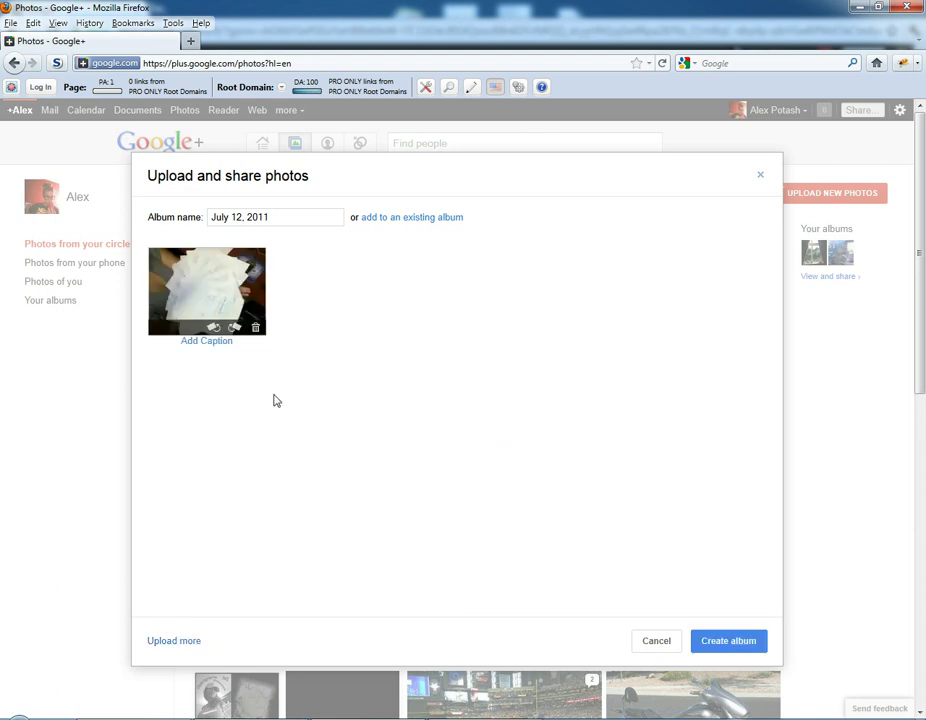
# Caption the photo 'The 15 page script for my Google+ Tutorial'.
pyautogui.click(215, 347)
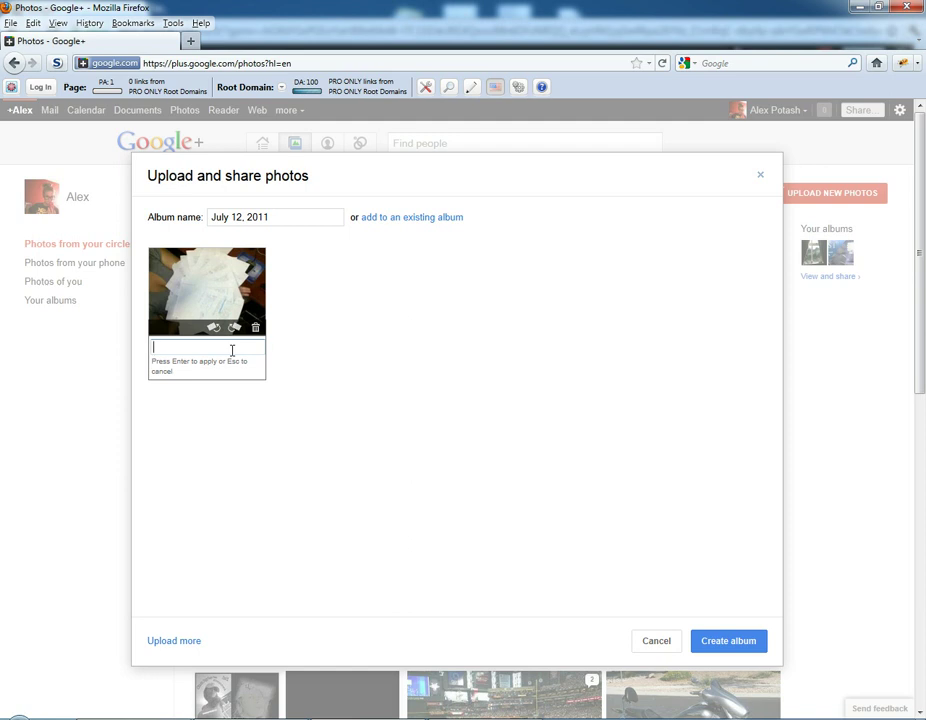
pyautogui.write('The ')
pyautogui.write('15 page')
pyautogui.write(' script for my Google+ T')
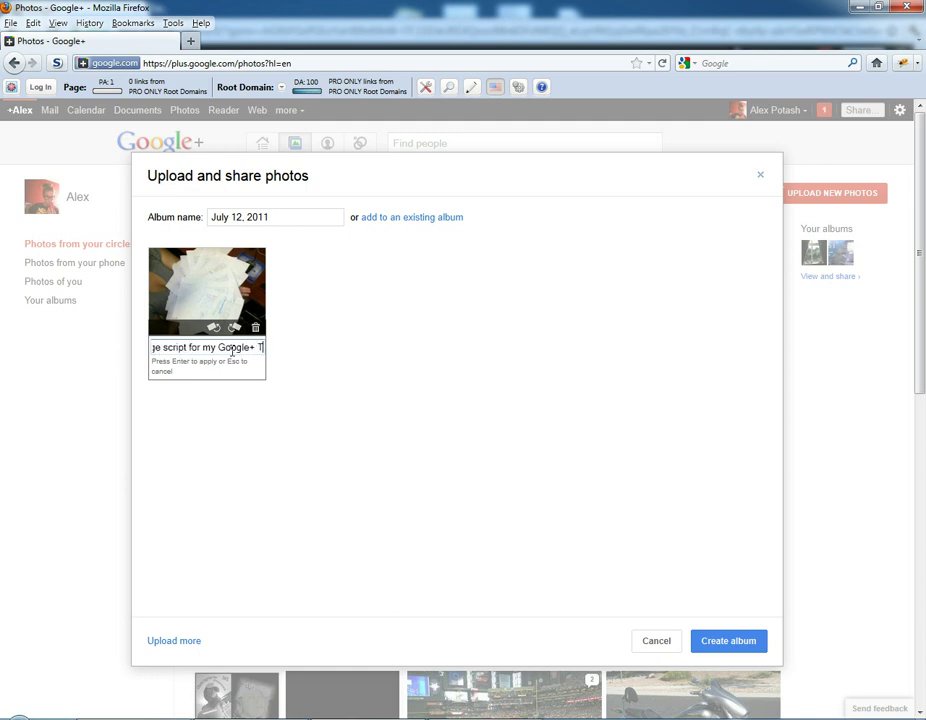
pyautogui.write('utorial')
pyautogui.press('Return')
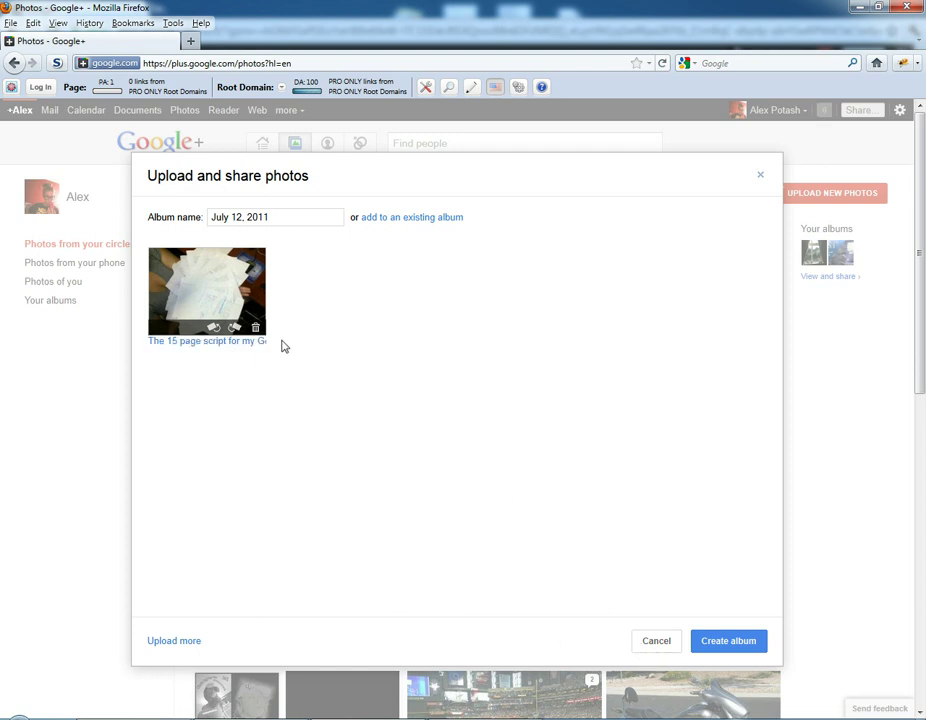
# Rename the album to 'Google+ Help Tutorial' and create it.
pyautogui.moveTo(316, 217); pyautogui.dragTo(203, 215)
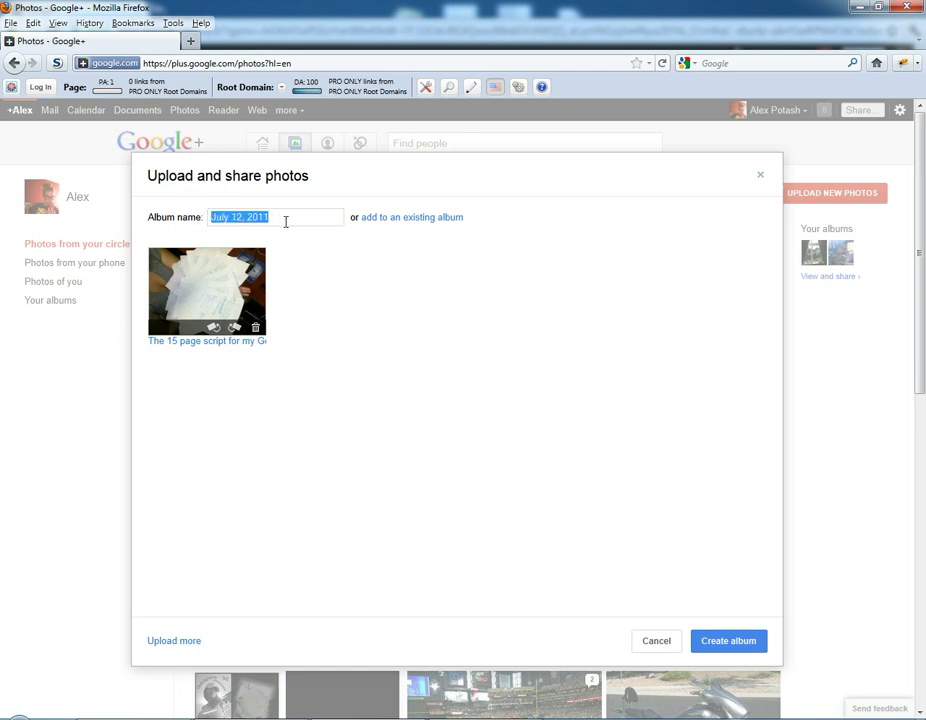
pyautogui.write('Google')
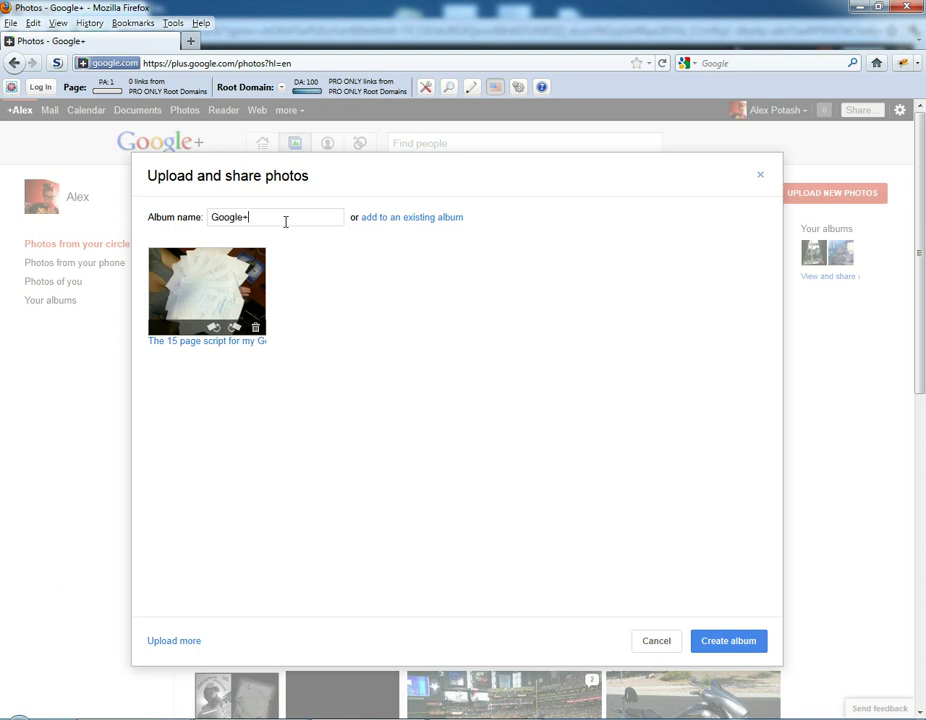
pyautogui.write('+ Help Tutorial')
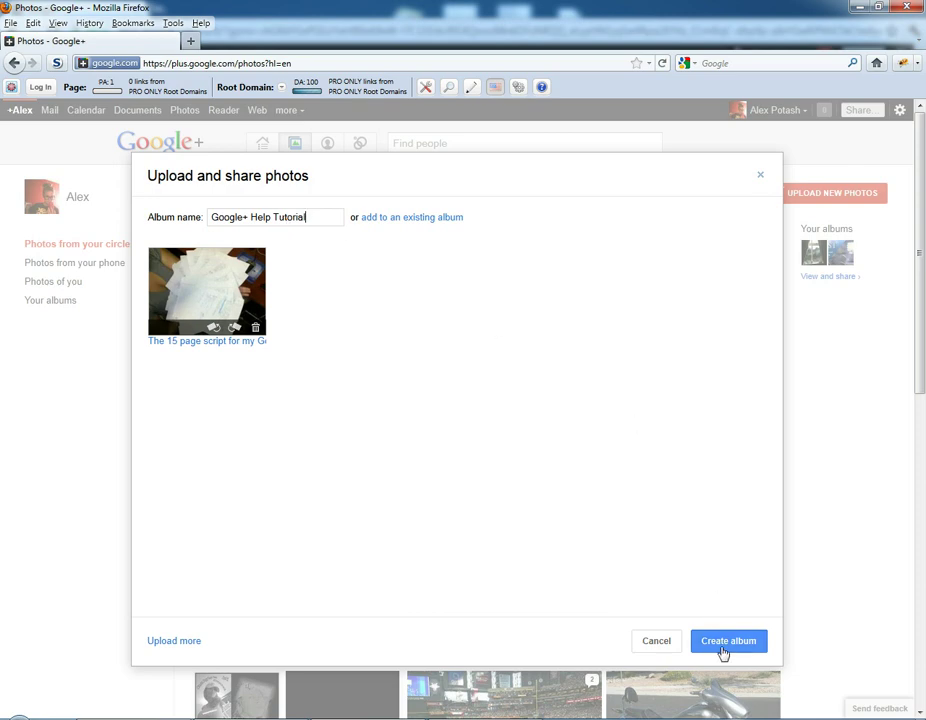
pyautogui.click(748, 648)
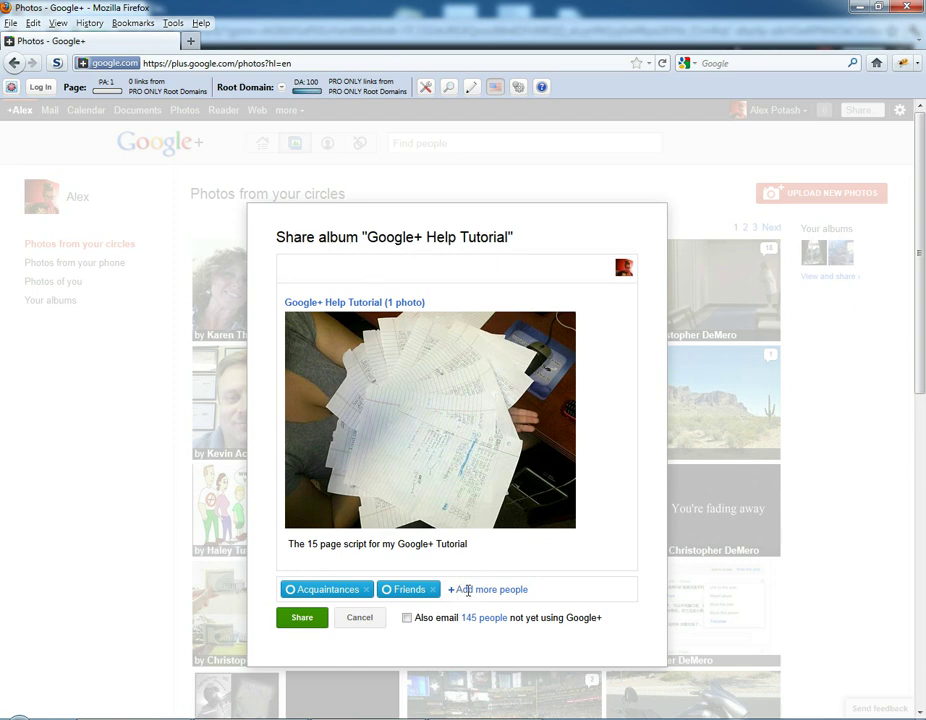
# Add Public to the album's Acquaintances and Friends audience and share it.
pyautogui.click(465, 589)
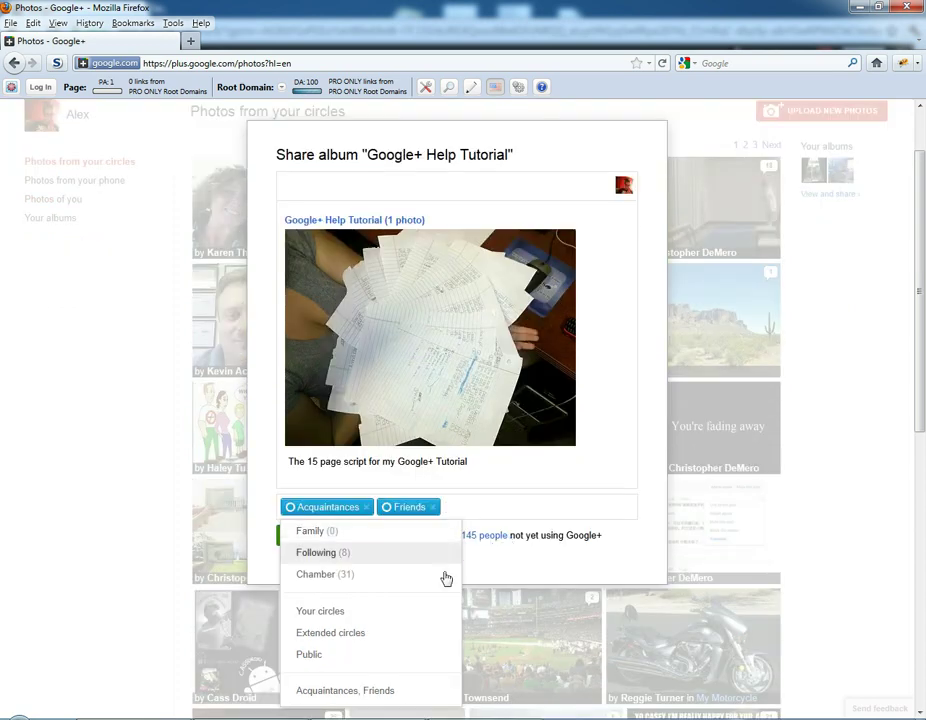
pyautogui.click(316, 662)
pyautogui.click(626, 412)
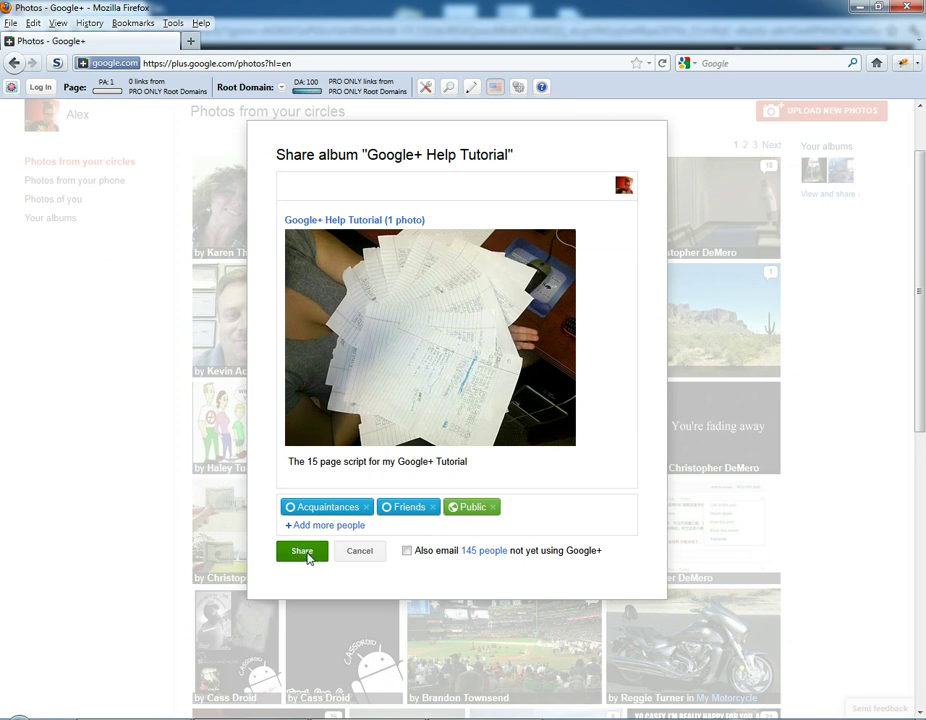
pyautogui.click(305, 553)
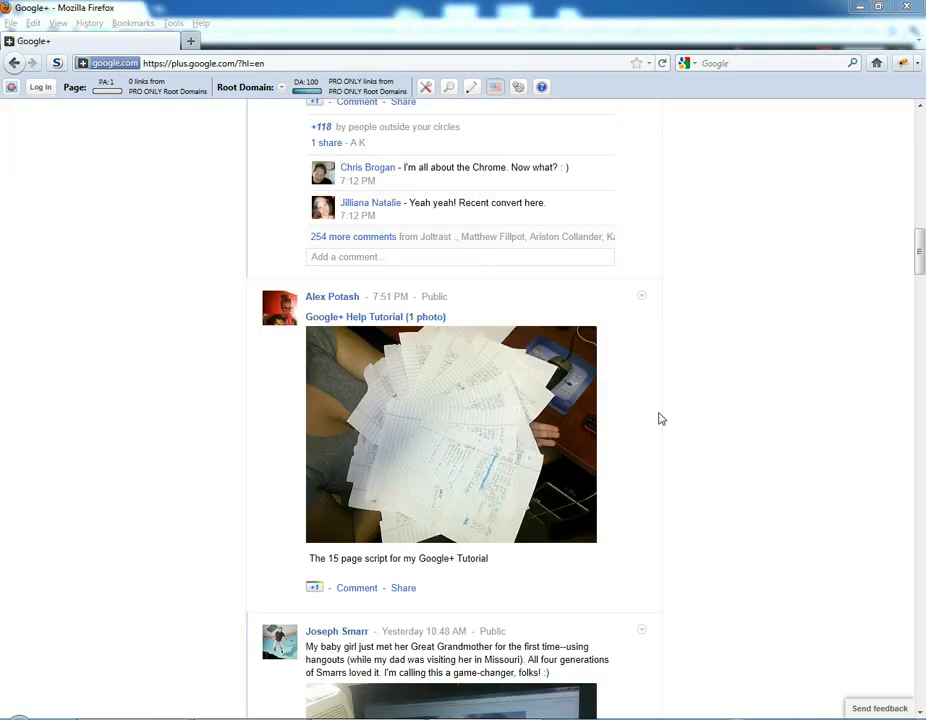
# Return to the home stream, then view your own profile's About page.
pyautogui.click(659, 418)
pyautogui.scroll(15, 659, 418)
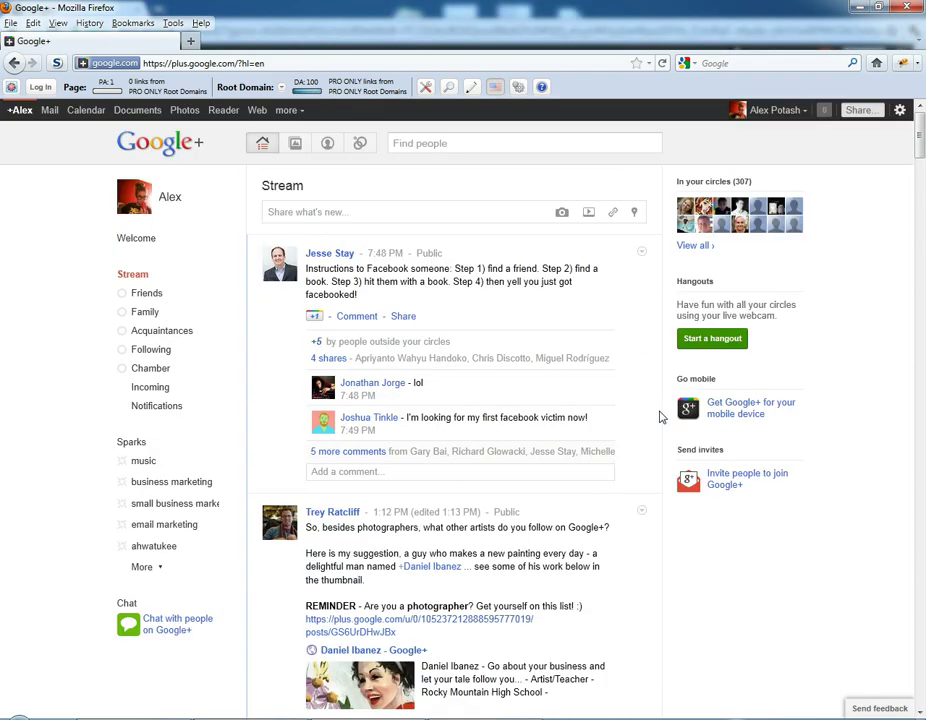
pyautogui.click(261, 145)
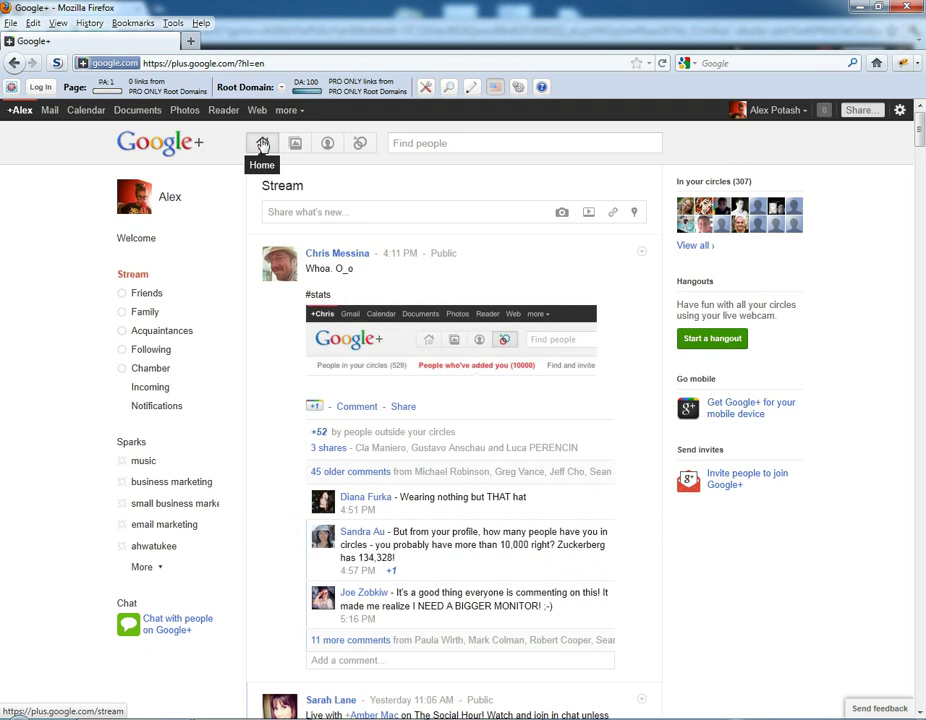
pyautogui.click(327, 145)
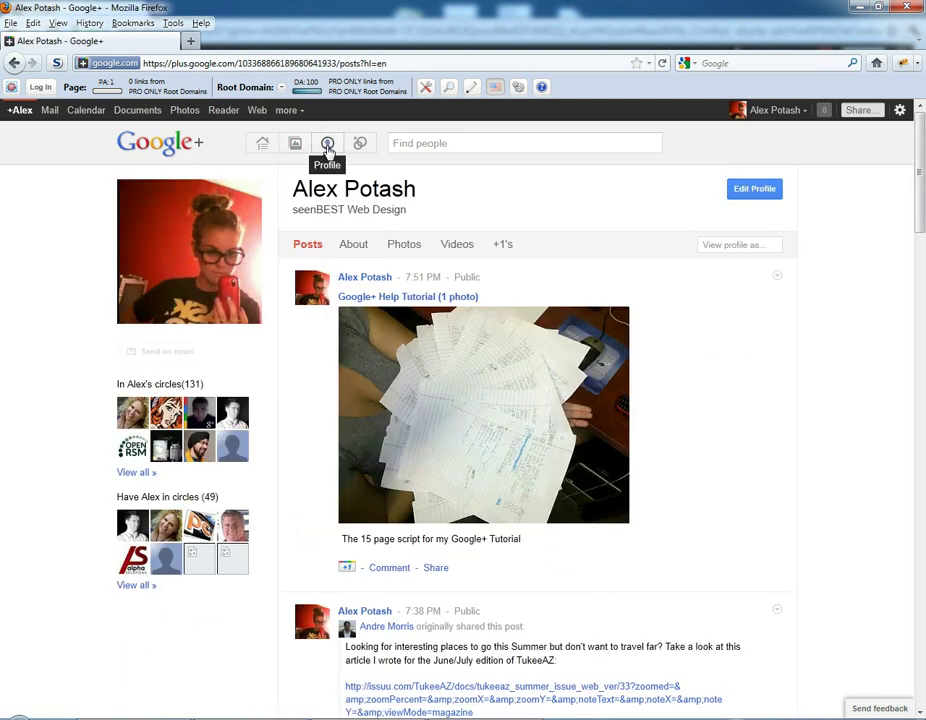
pyautogui.click(360, 246)
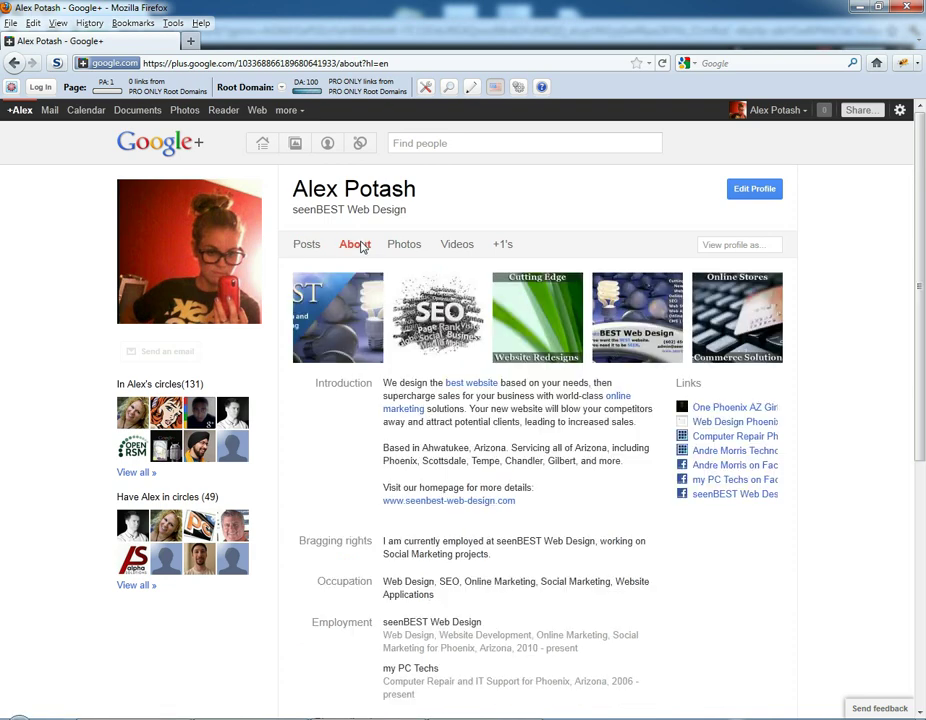